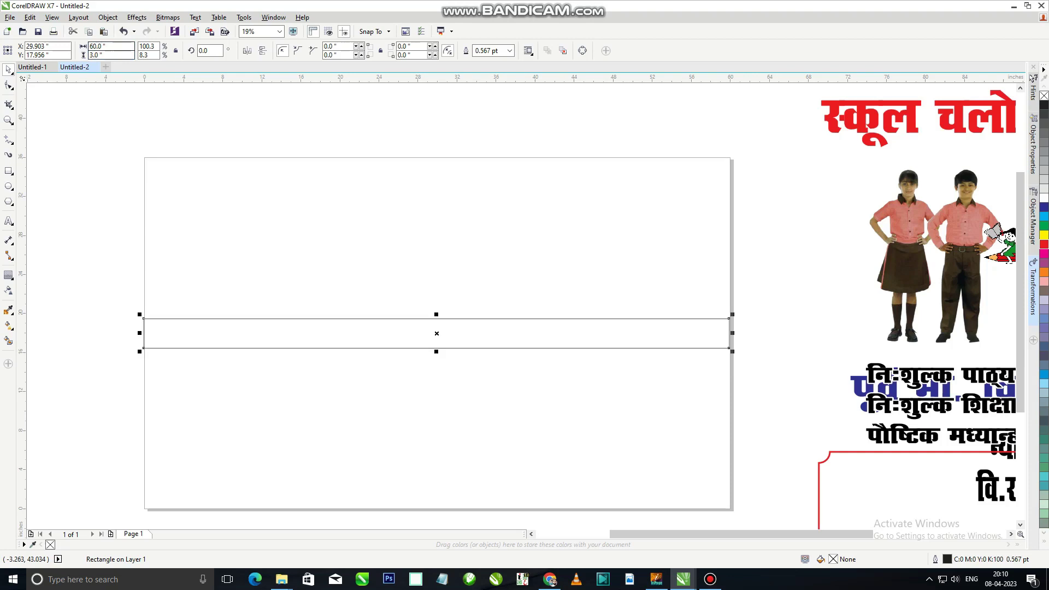
- Set the rectangle's height to 36 inches to cover the page and fill it with solid yellow
triple_click(93, 55)
type("36")
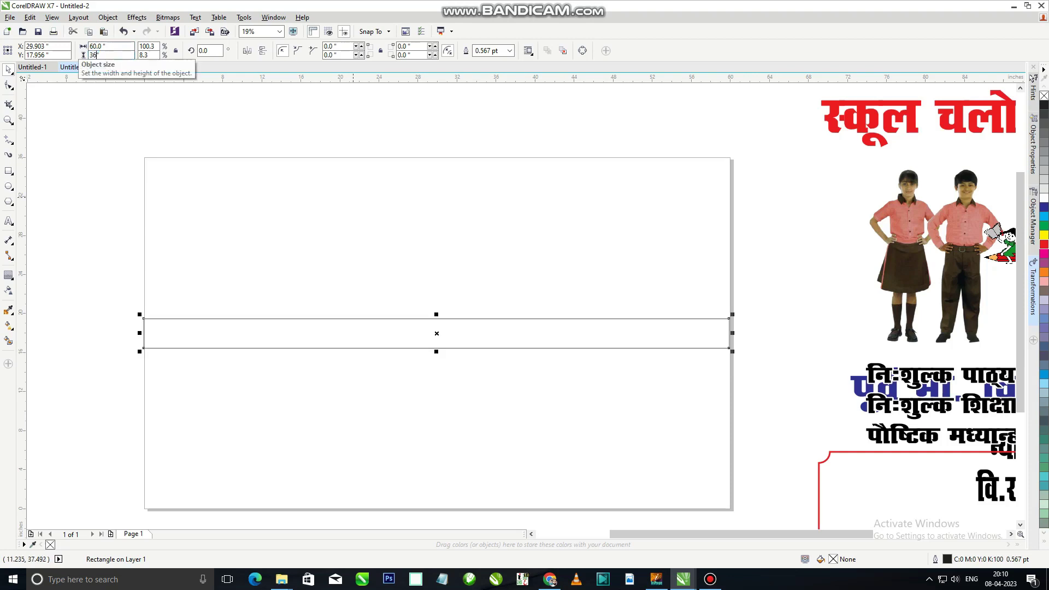
key("Return")
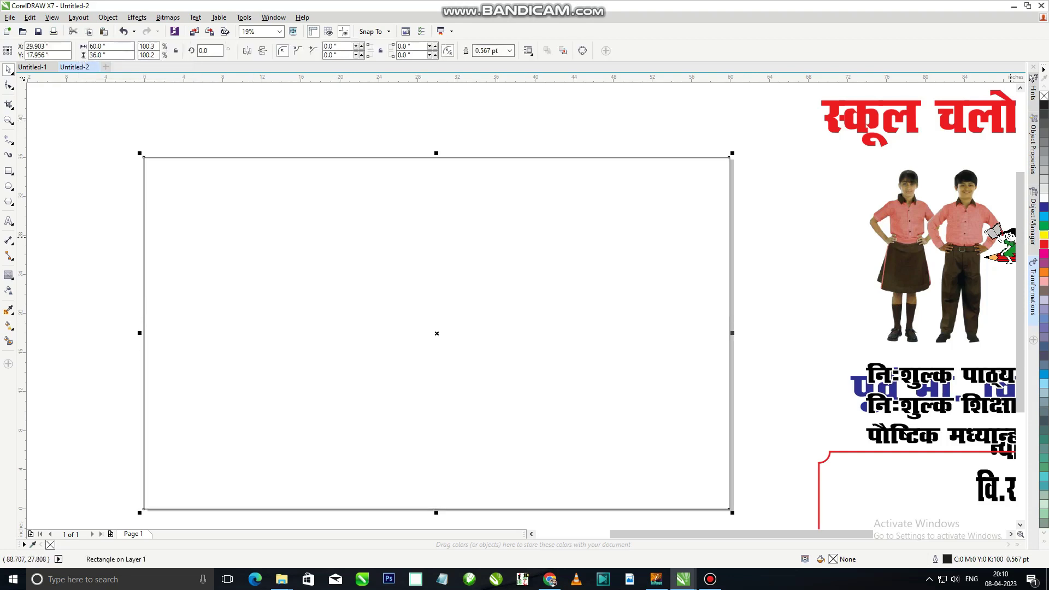
left_click(1044, 235)
left_click(580, 124)
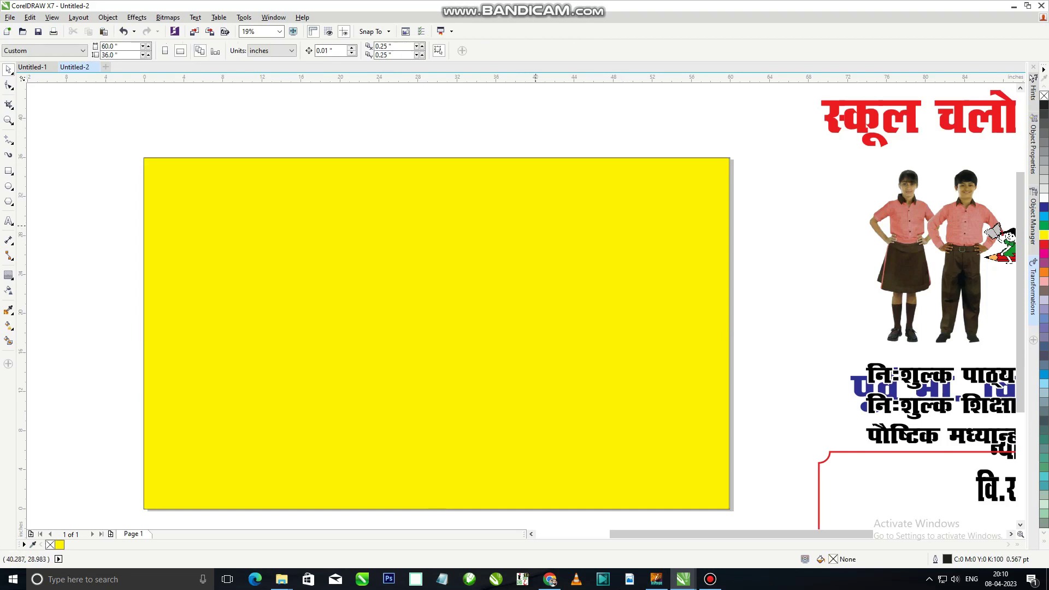
- Apply an elliptical fountain fill to the yellow rectangle, with a white centre and yellow edges
left_click(540, 225)
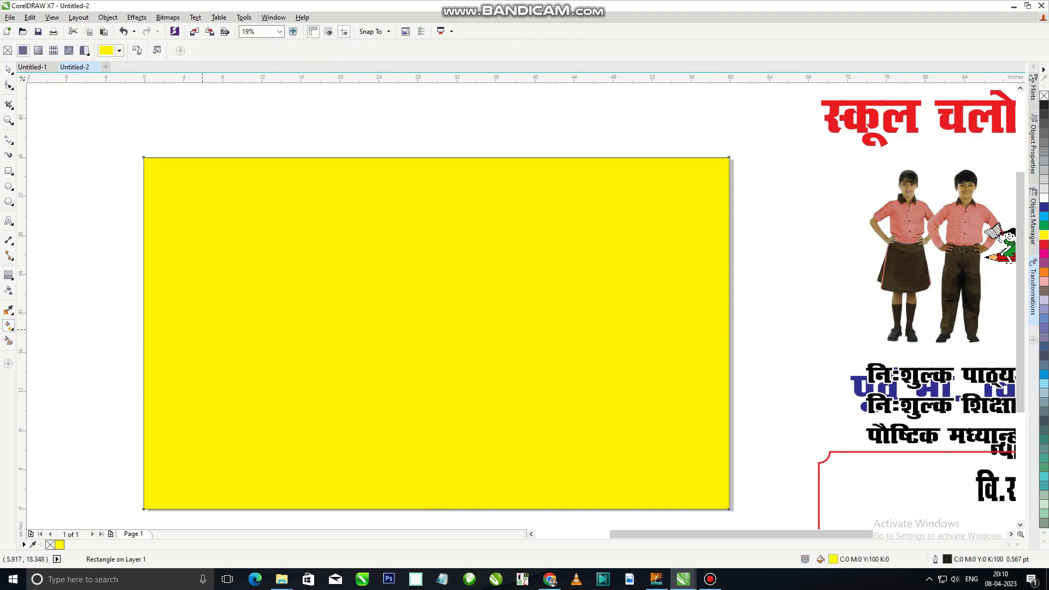
left_click_drag(286, 329, 658, 313)
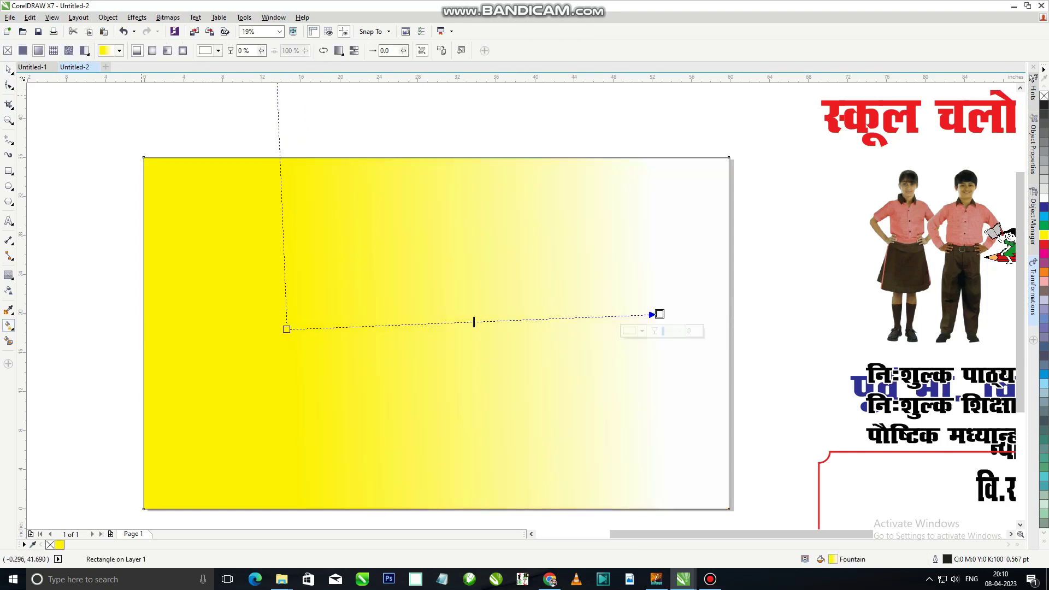
left_click(152, 50)
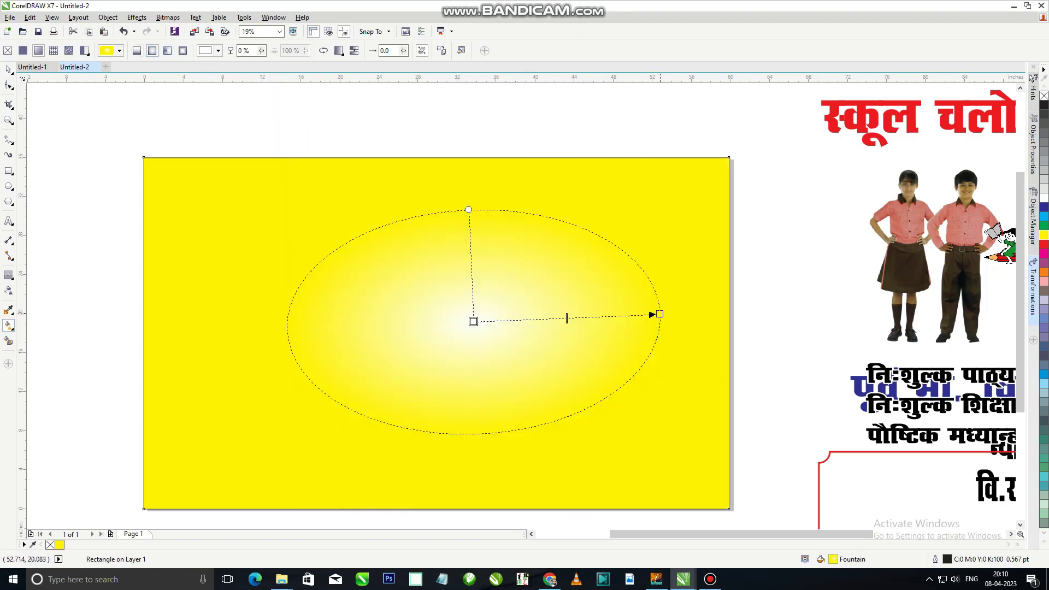
- Enlarge and centre the elliptical gradient so that it spans nearly the full width and height of the rectangle
left_click_drag(660, 314, 739, 320)
left_click_drag(473, 321, 454, 339)
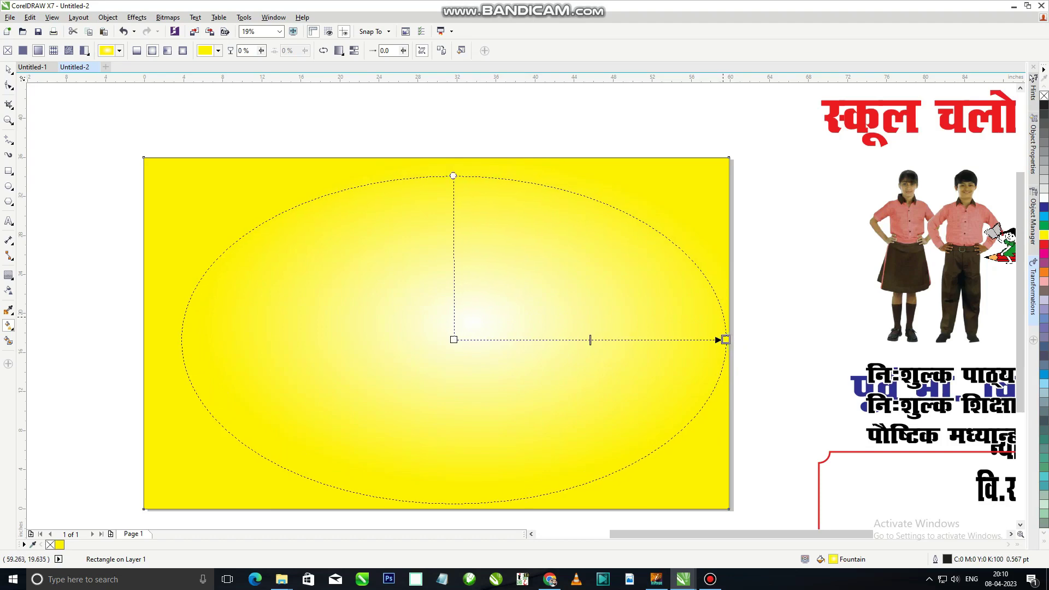
mouse_move(724, 315)
left_mouse_down()
mouse_move(709, 346)
mouse_move(728, 333)
left_mouse_up()
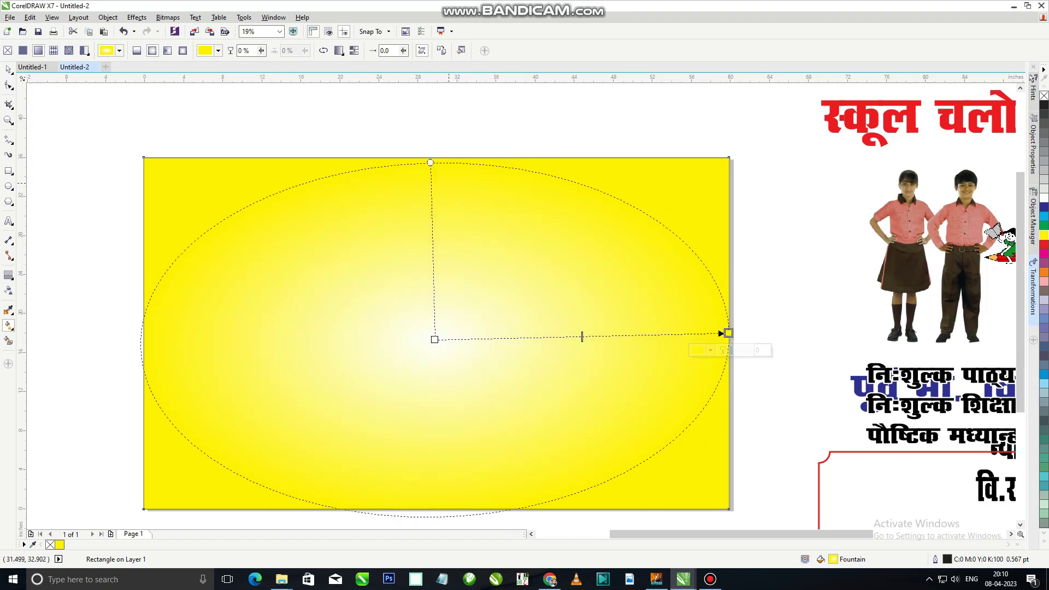
left_click_drag(431, 162, 430, 157)
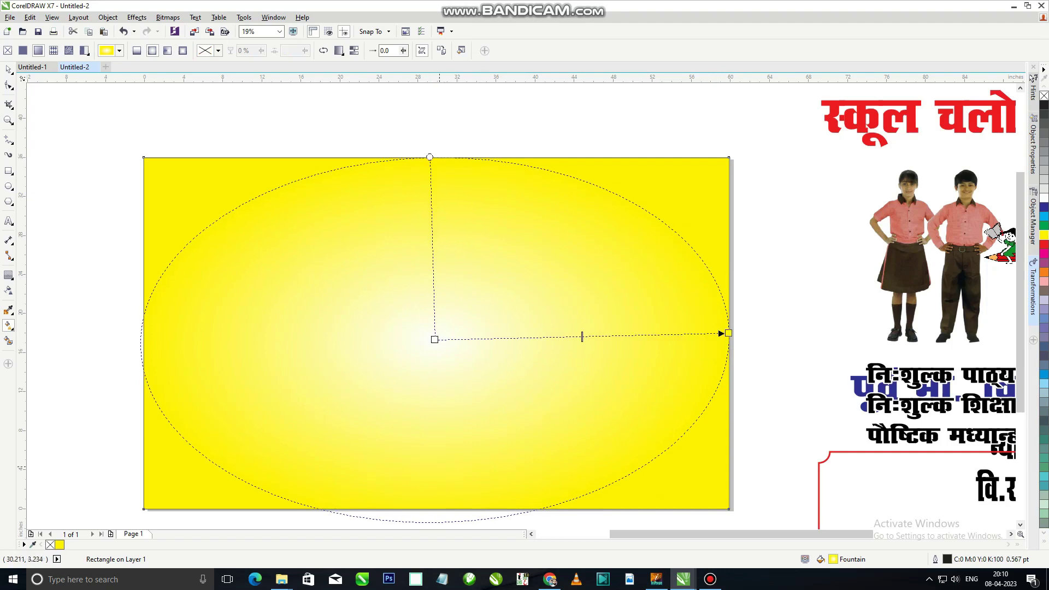
left_click_drag(430, 157, 434, 167)
left_click_drag(728, 333, 724, 341)
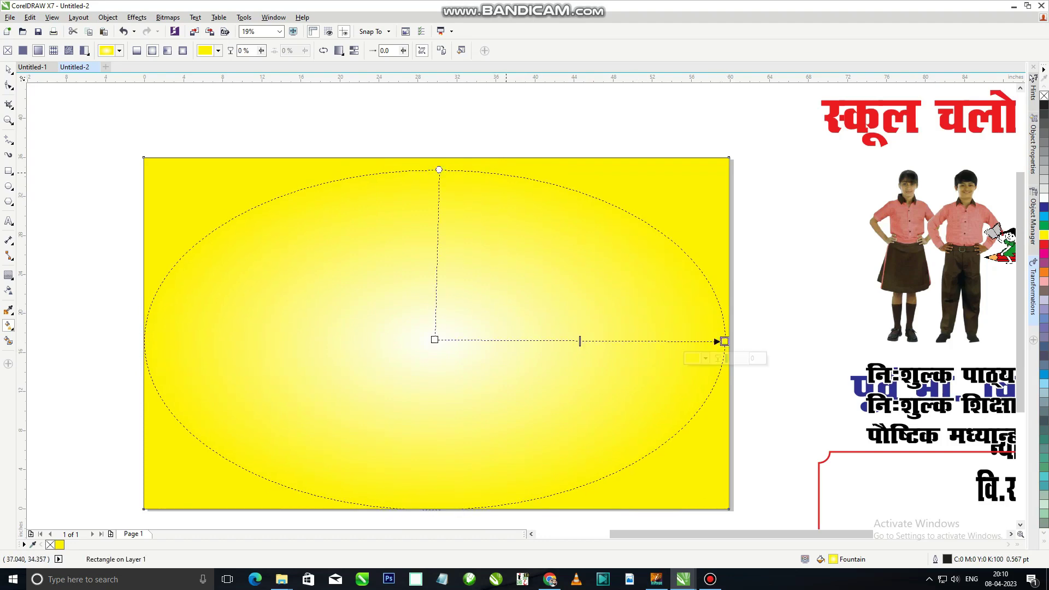
key("Up")
key("Up")
key("Up")
key("Up")
key("Up")
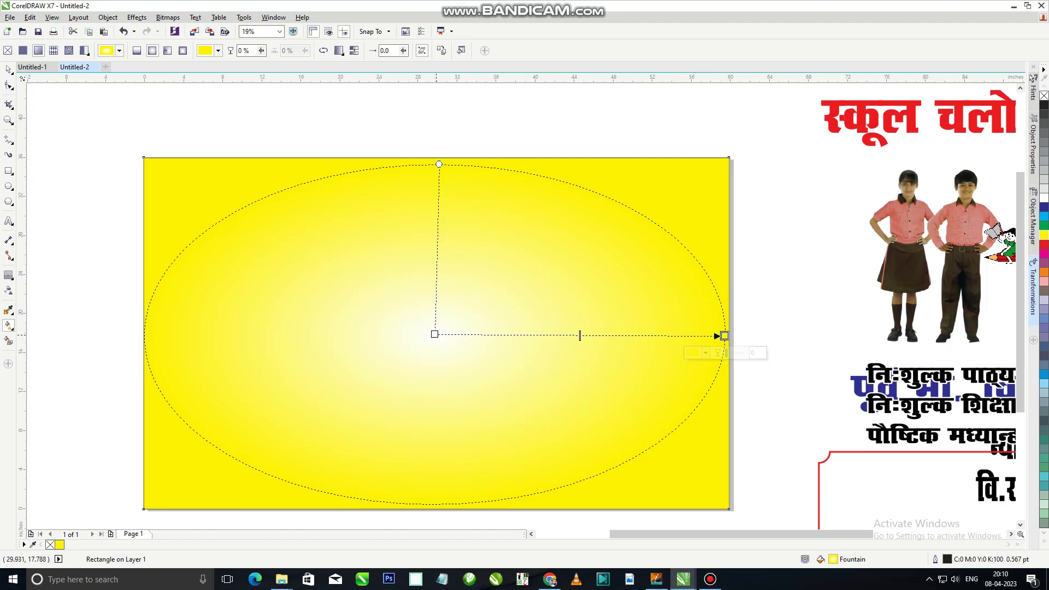
- Recolour the gradient's centre node from white to a golden yellow, using the CMYK colour picker
left_click(434, 334)
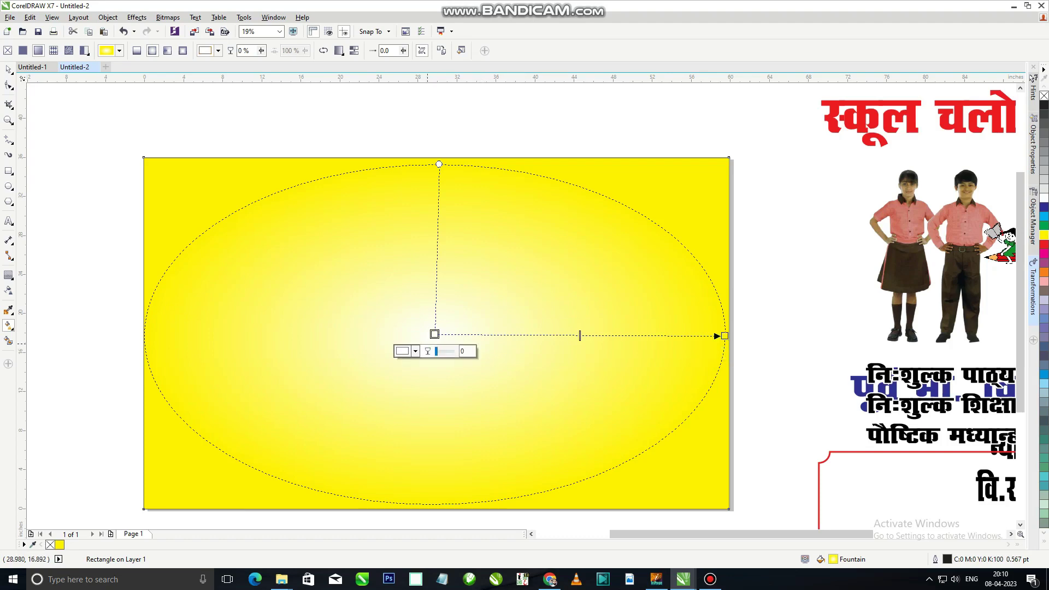
left_click(415, 351)
left_click(472, 451)
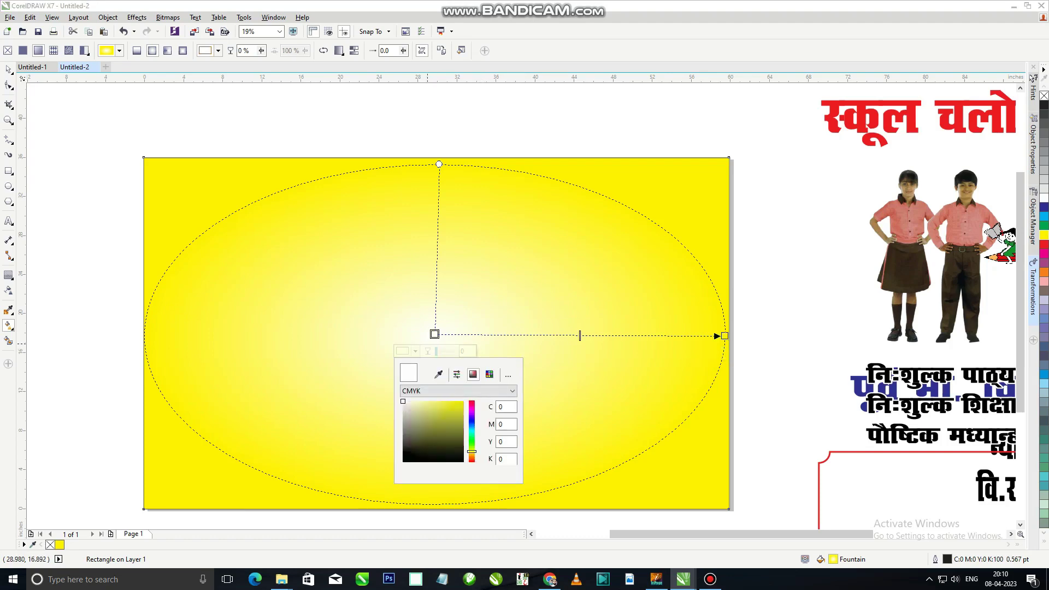
left_click(458, 407)
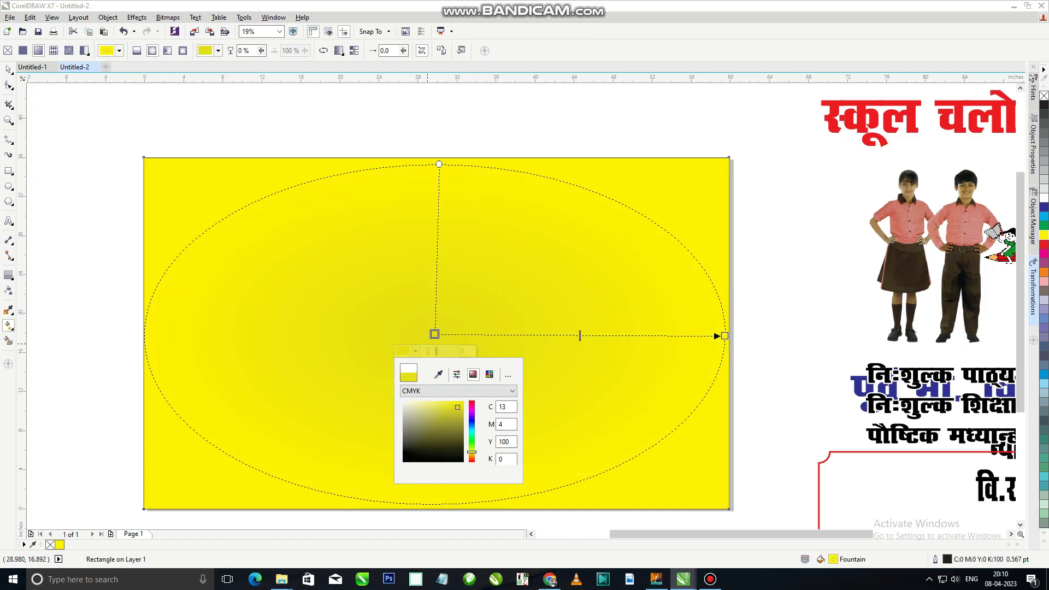
left_click(460, 414)
left_click(464, 402)
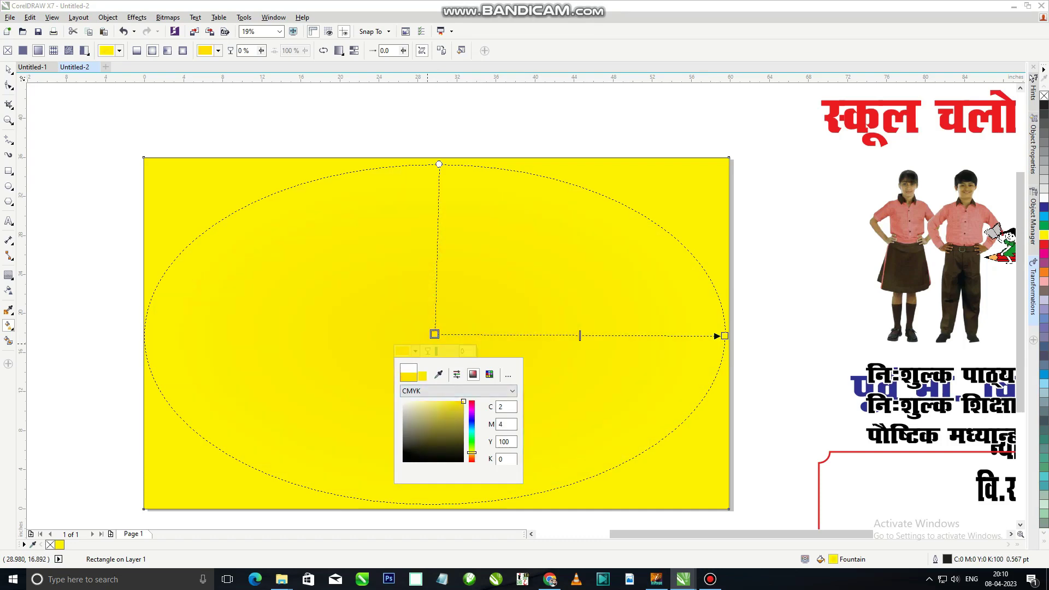
left_click(471, 453)
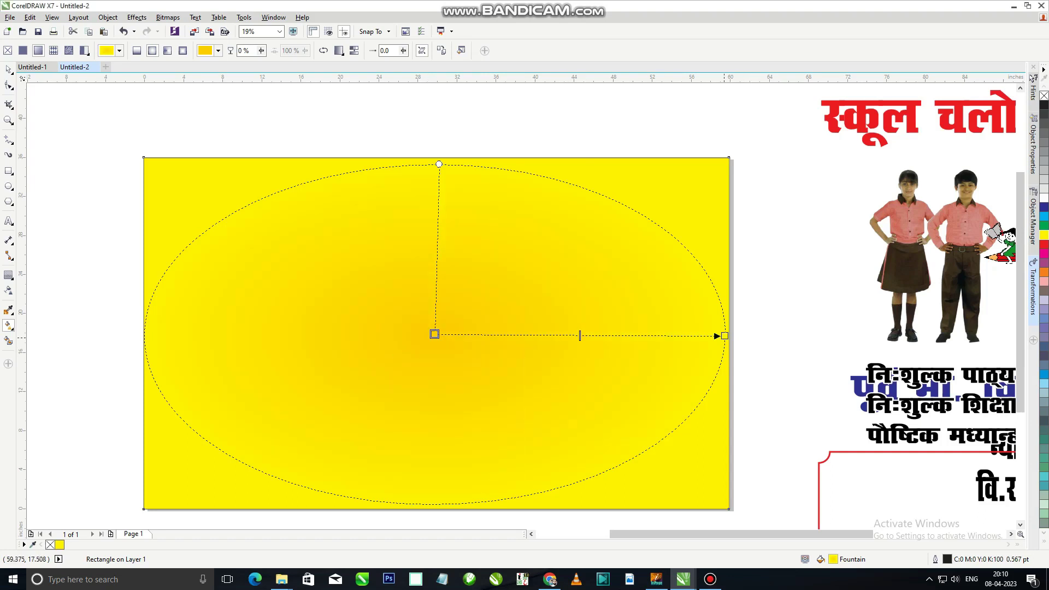
- Give the gradient's outer node the golden yellow and its centre node the pure yellow from the document colours
left_click(724, 335)
left_click(69, 544)
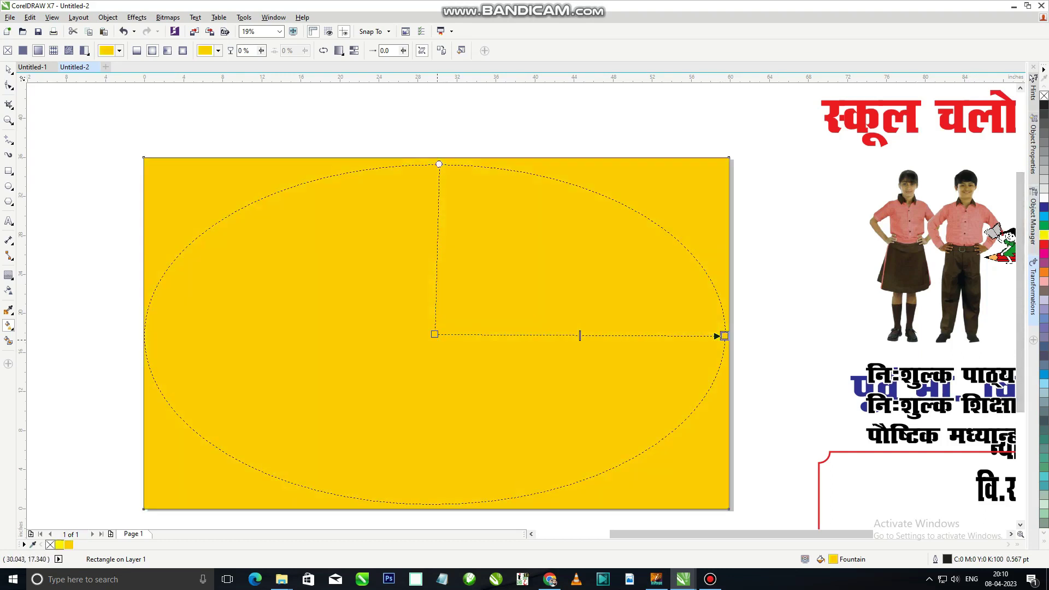
left_click(59, 544)
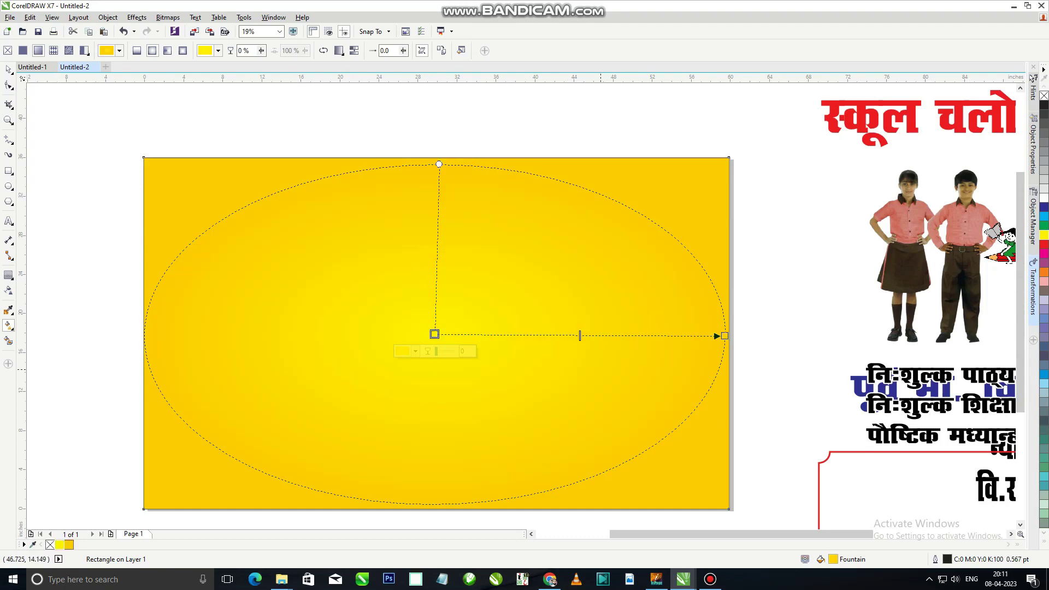
- Move the gradient's midpoint close to the outer edge and set the outer node's colour to C0 M10 Y100 K0
left_click_drag(579, 335, 699, 336)
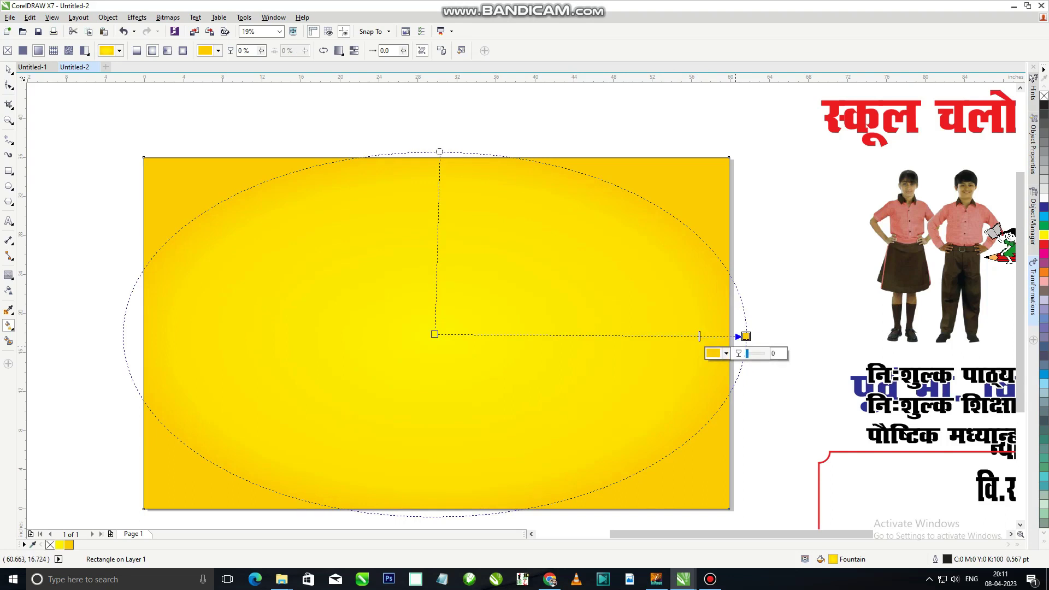
left_click(726, 353)
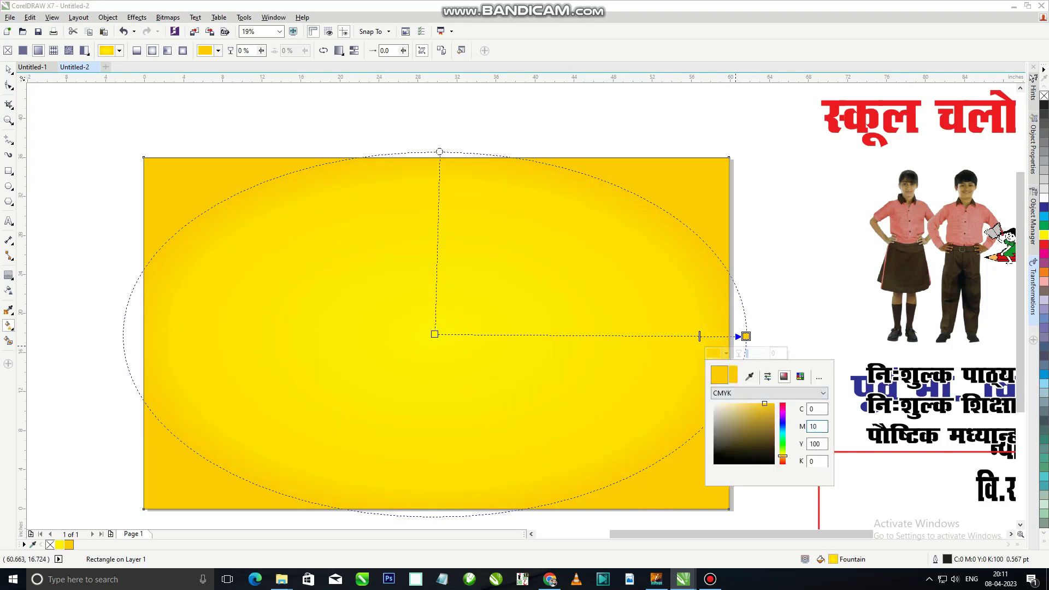
key("Tab")
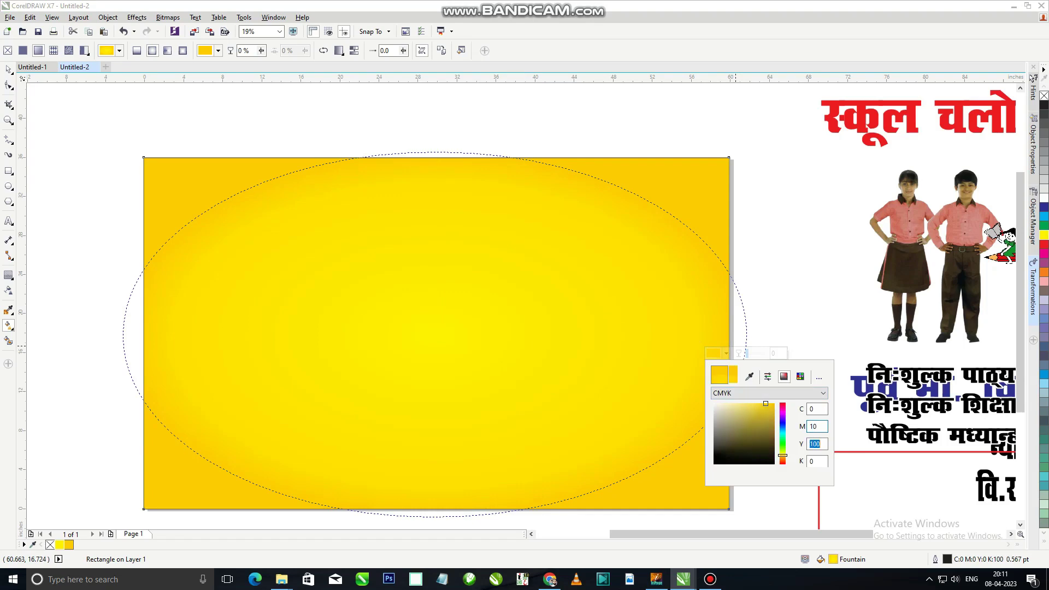
key("Return")
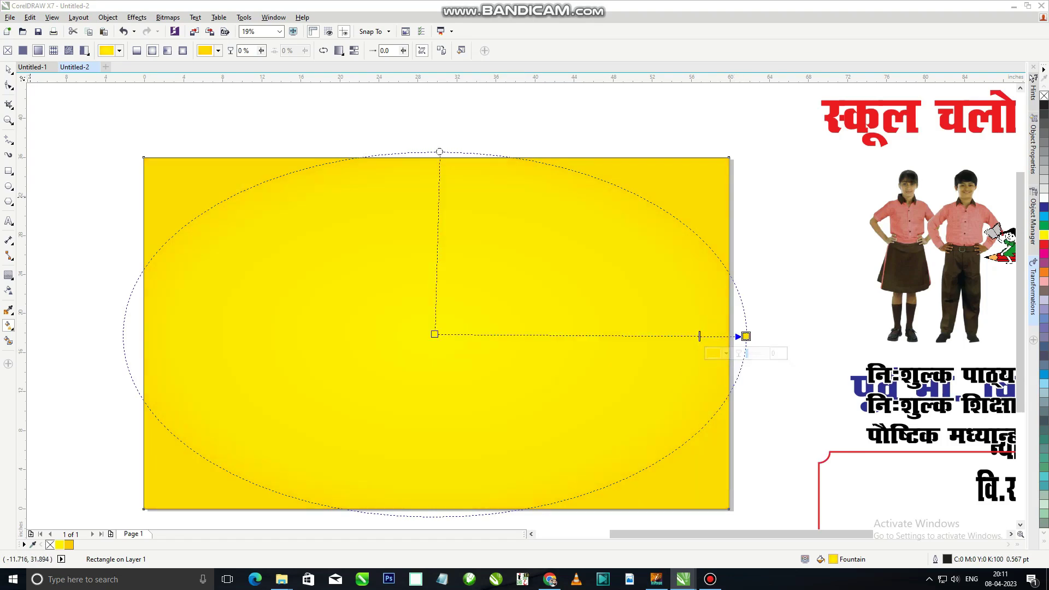
key("Escape")
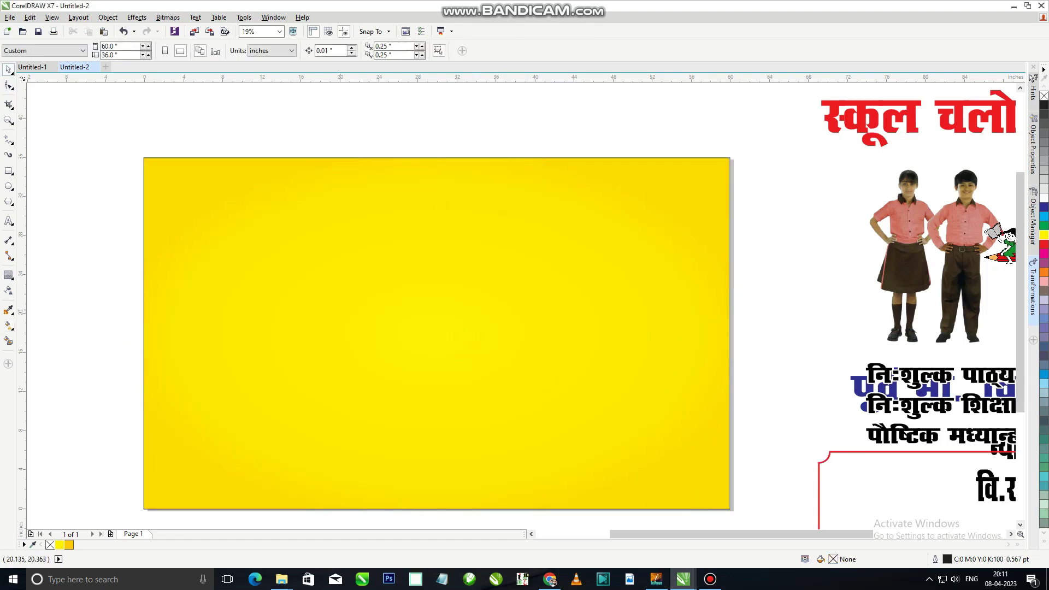
- Add a one-step inside contour to the gradient rectangle, with an offset of about 1.134 inches
scroll(276, 254, "down", 3)
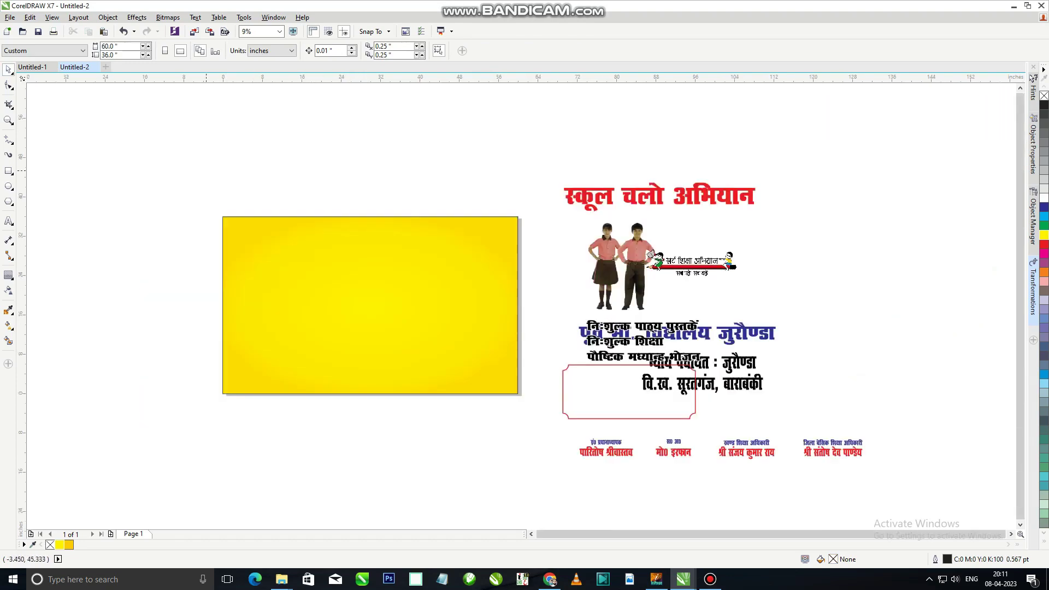
left_click(249, 230)
scroll(249, 229, "up", 3)
left_click(8, 275)
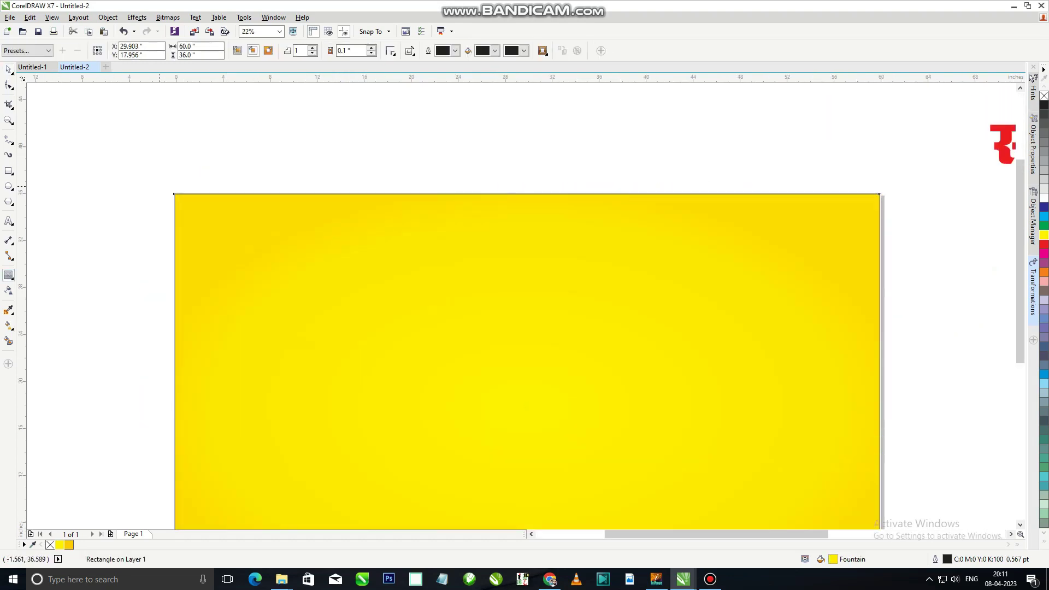
left_click_drag(527, 194, 526, 207)
key("space")
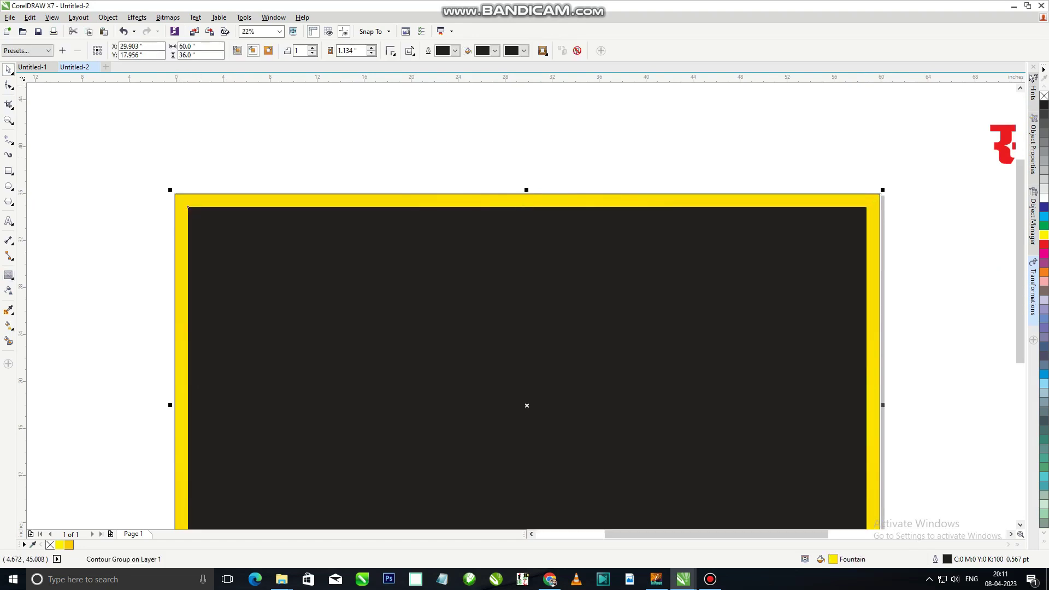
- Break the contour group apart and remove the fill from the inner rectangle
left_click(137, 18)
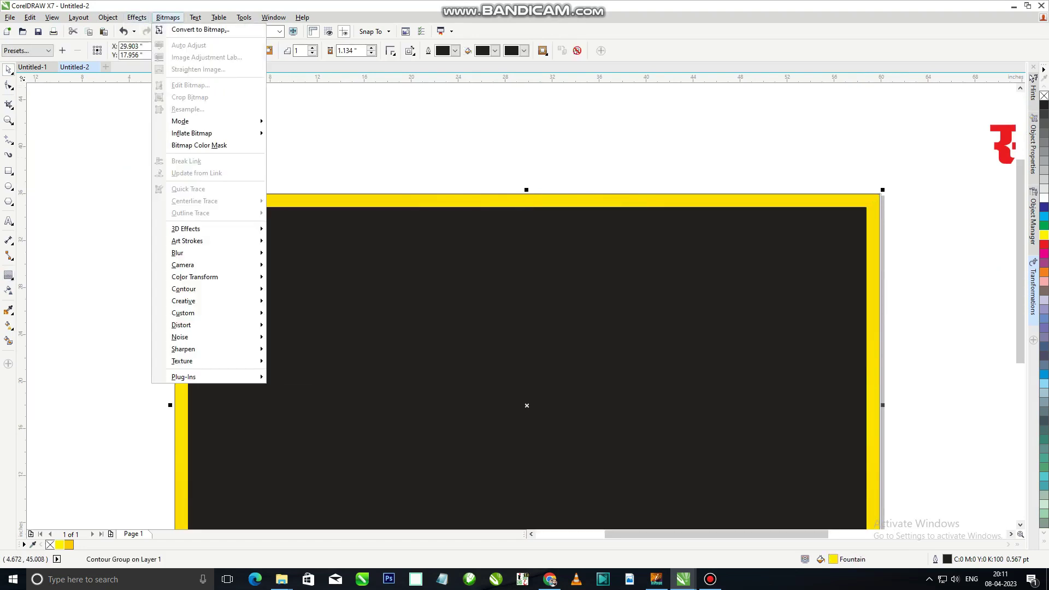
mouse_move(108, 18)
key("Return")
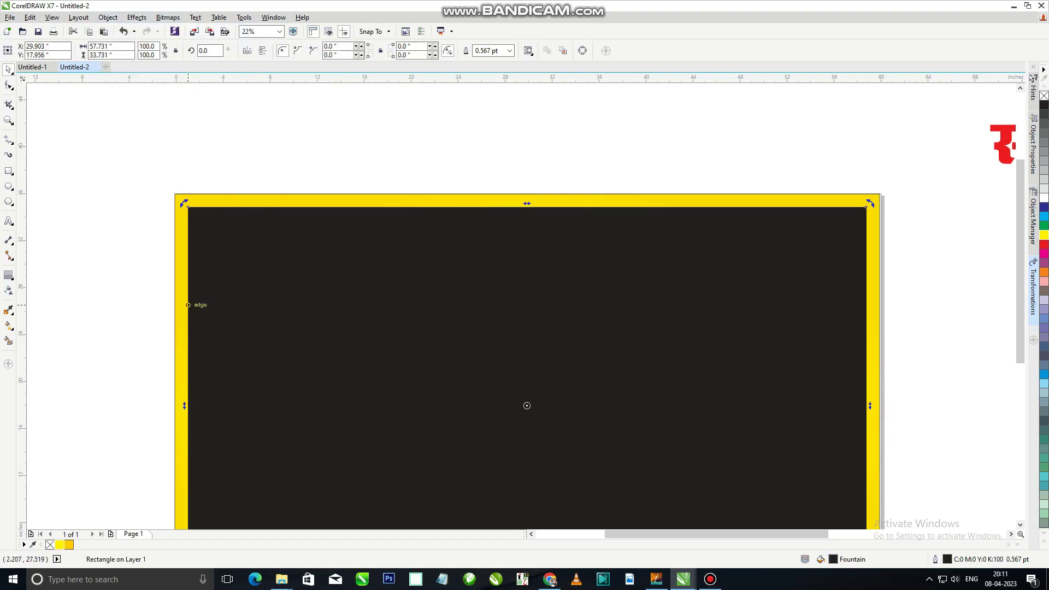
left_click(50, 544)
left_click(241, 307)
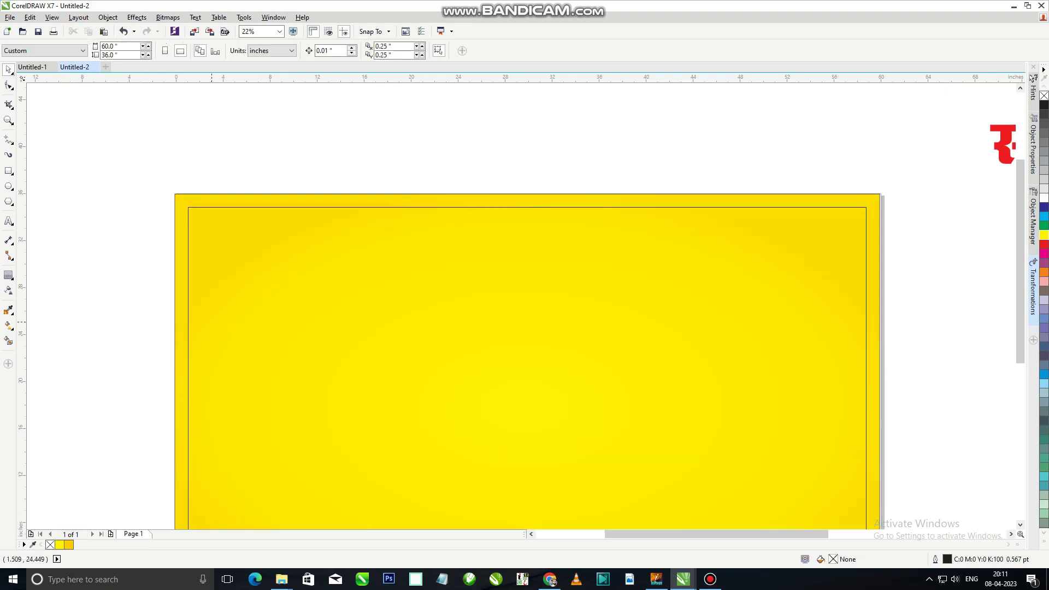
- Intersect the inner and outer rectangles into a gradient panel and fill the outer rectangle red as a border
left_click(269, 266, "shift")
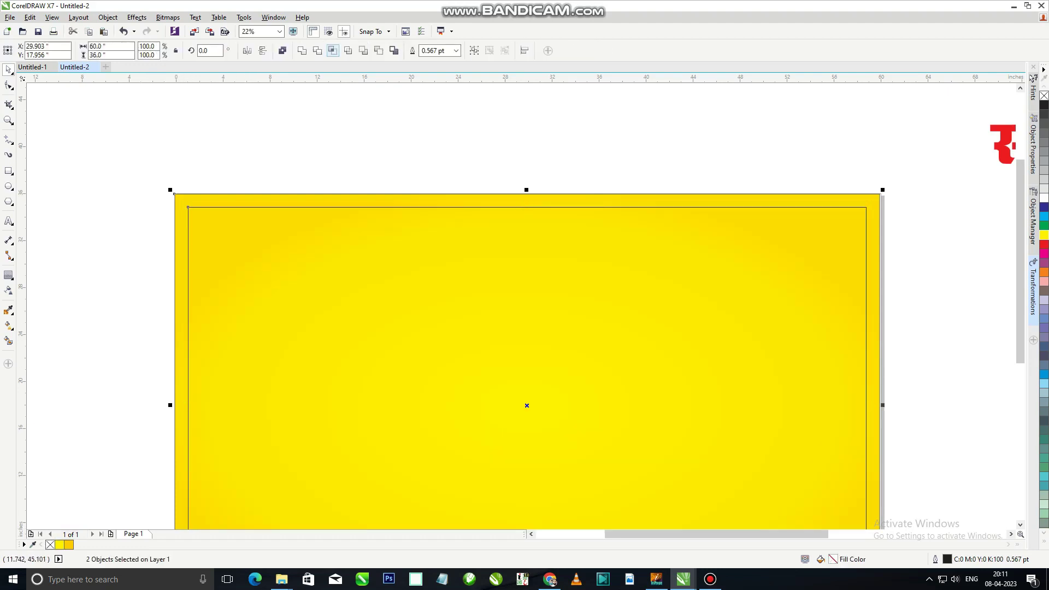
key("Tab")
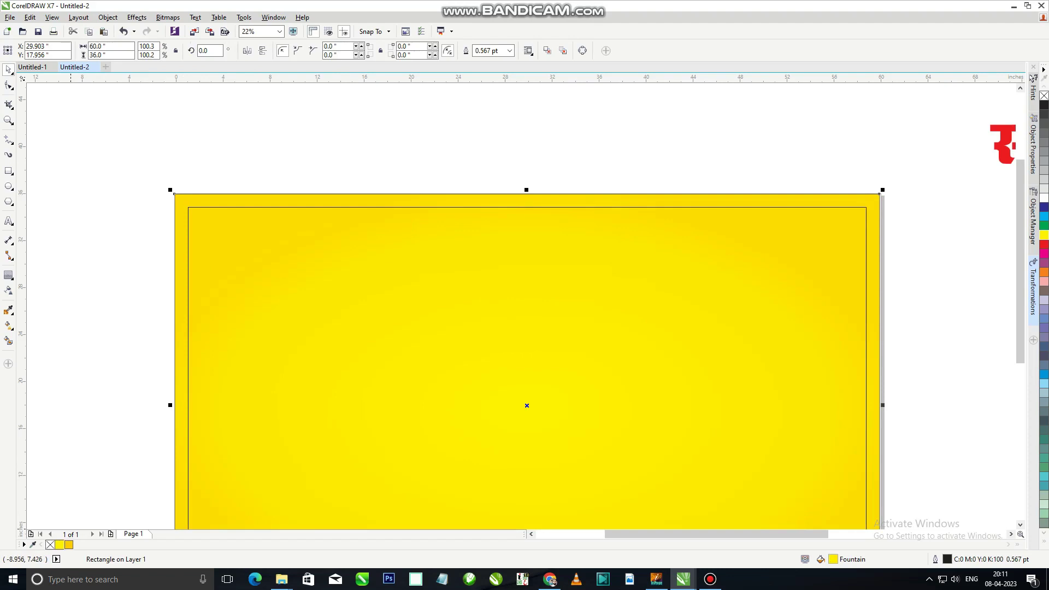
left_click(1043, 244)
key("Escape")
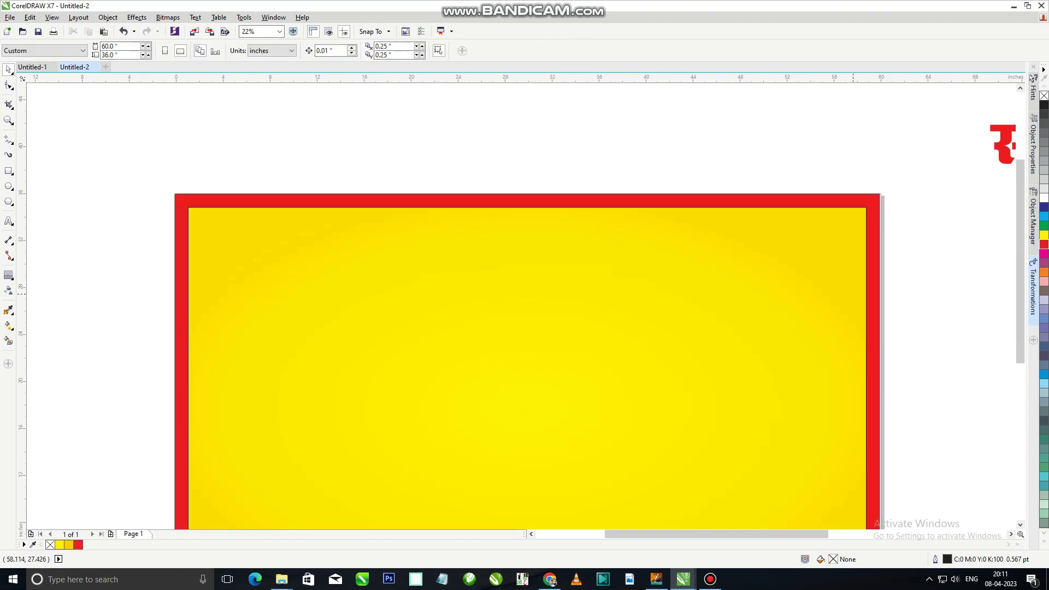
- Select the inner and outer rectangles together and remove their outlines
key("Tab")
key("ctrl+a")
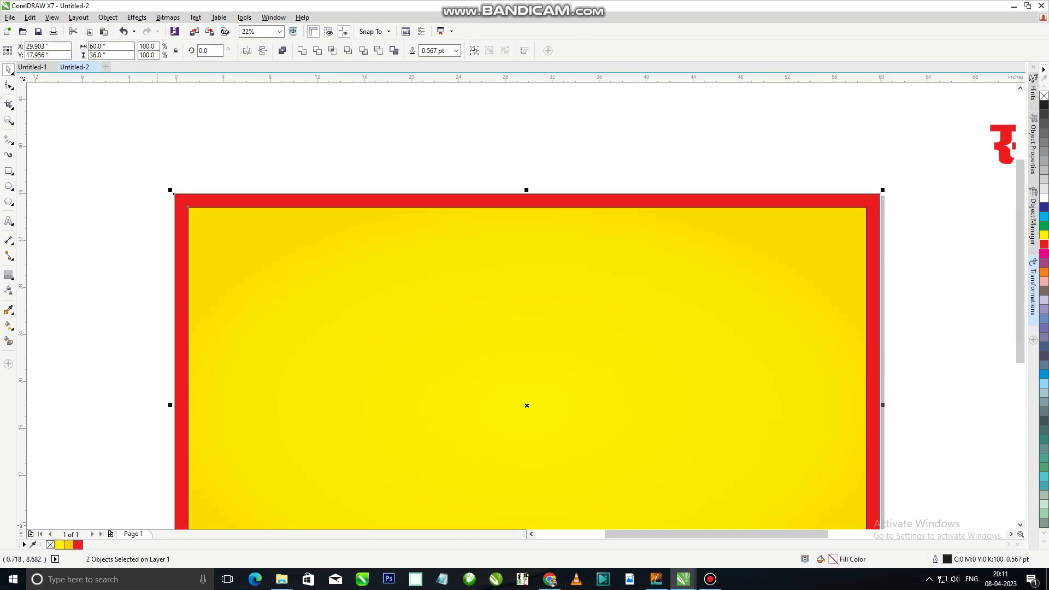
right_click(1043, 95)
key("Tab")
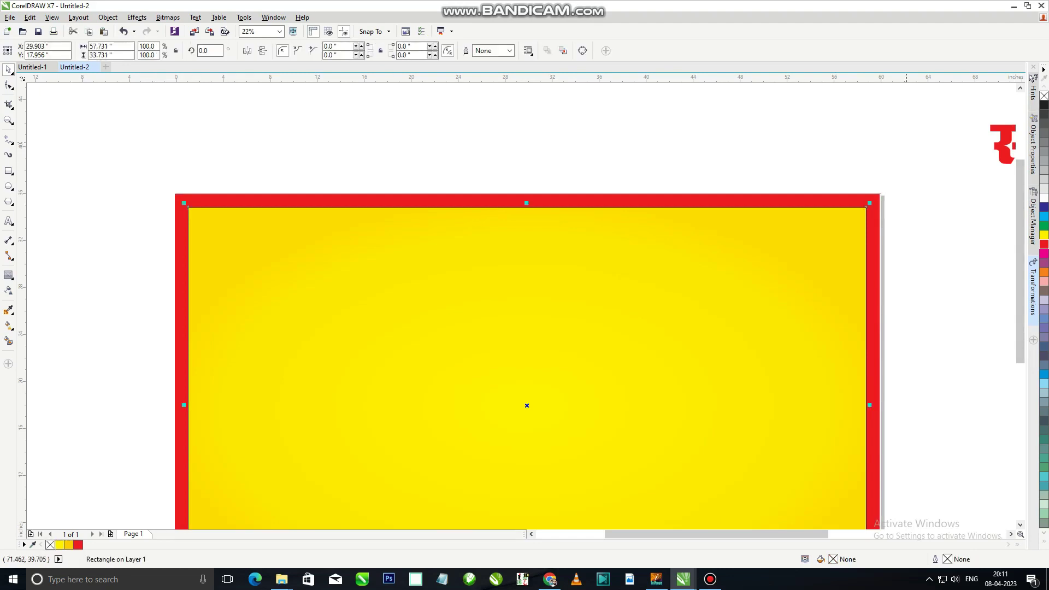
key("Escape")
key("F4")
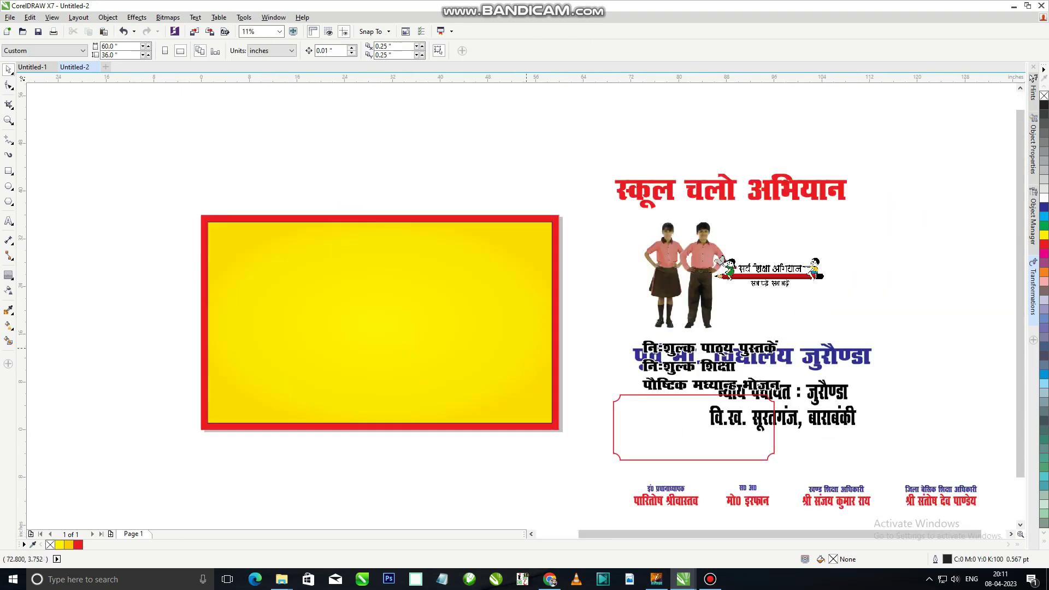
- Outline the inner rectangle in black, trying a 10 pt width and a thicker preset
scroll(321, 265, "up", 1)
left_click(322, 264)
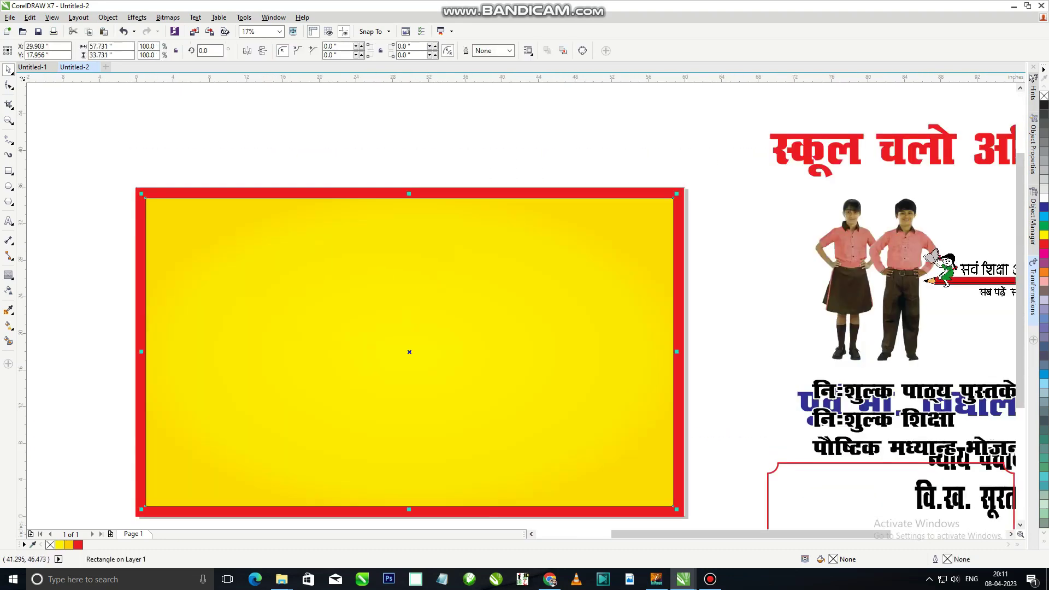
left_click(509, 51)
left_click(492, 140)
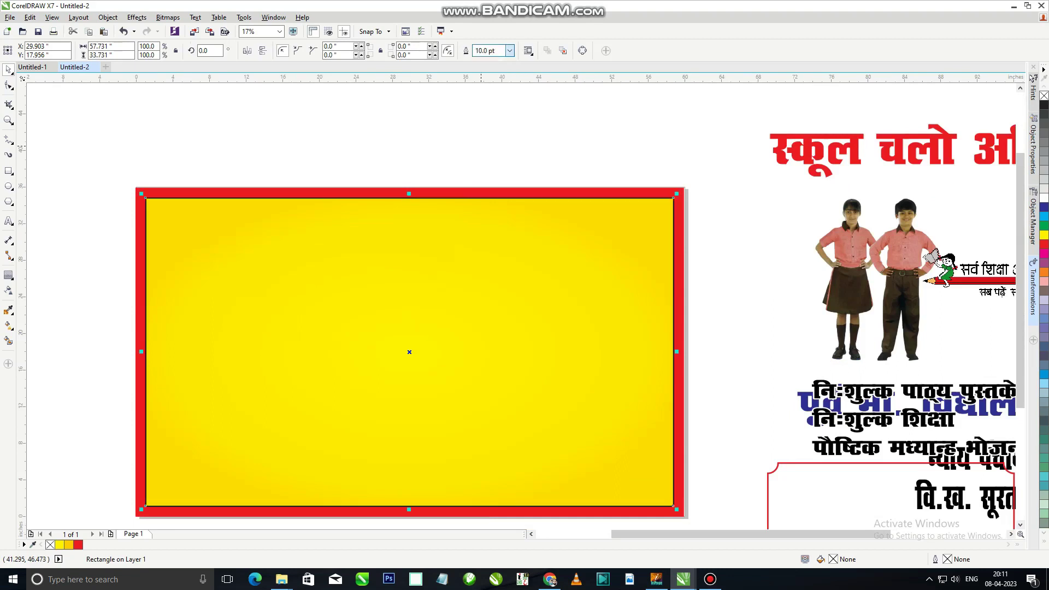
left_click(509, 50)
left_click(492, 158)
left_click(765, 200)
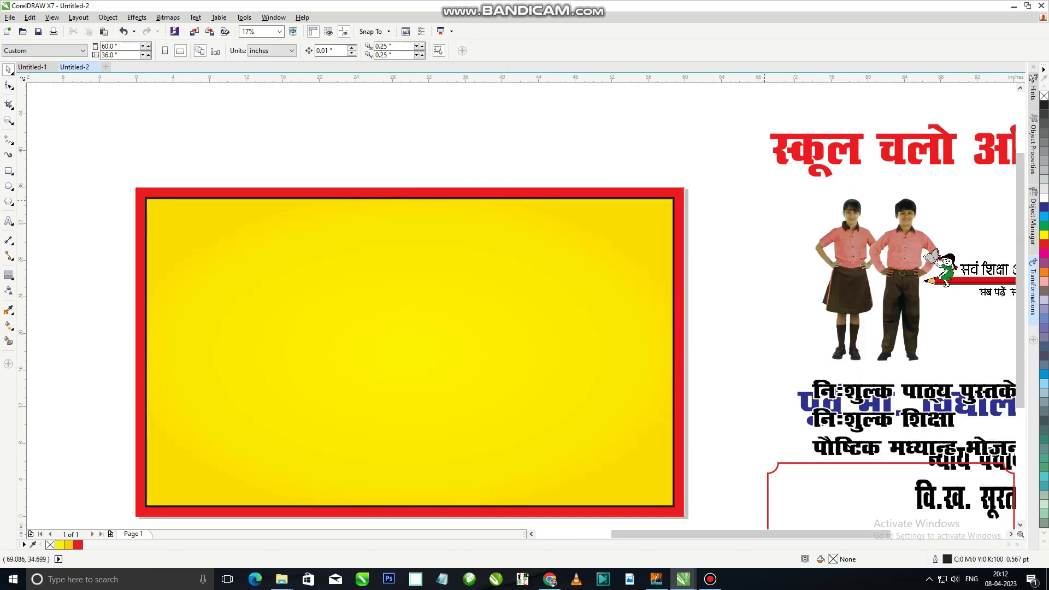
- Move the सर्व शिक्षा अभियान logo onto the upper part of the banner, in front of the background, and centre it horizontally
left_click_drag(978, 270, 357, 220)
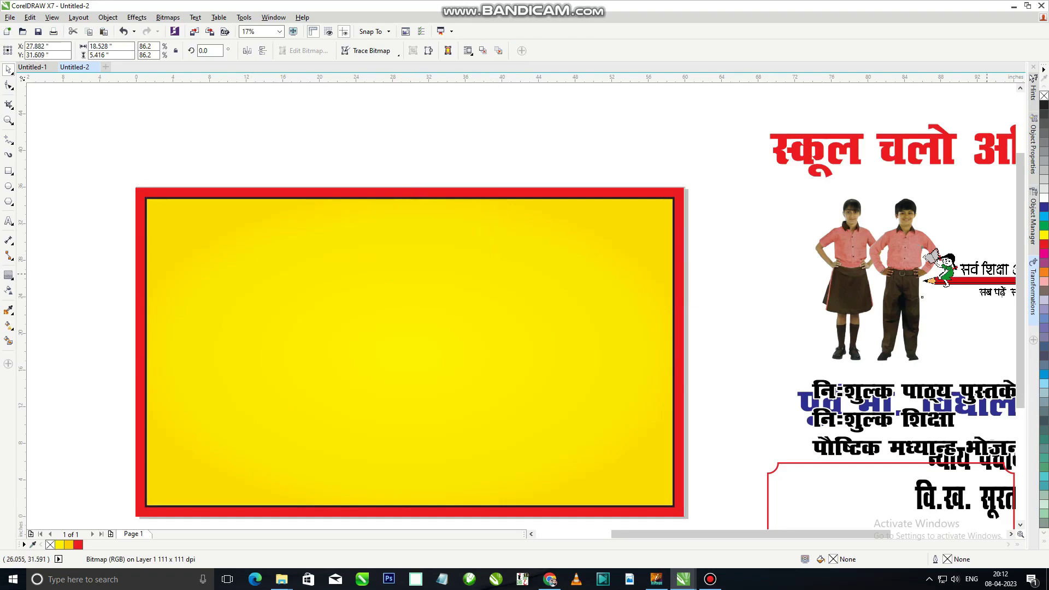
left_click(357, 220, "shift")
left_click(108, 17)
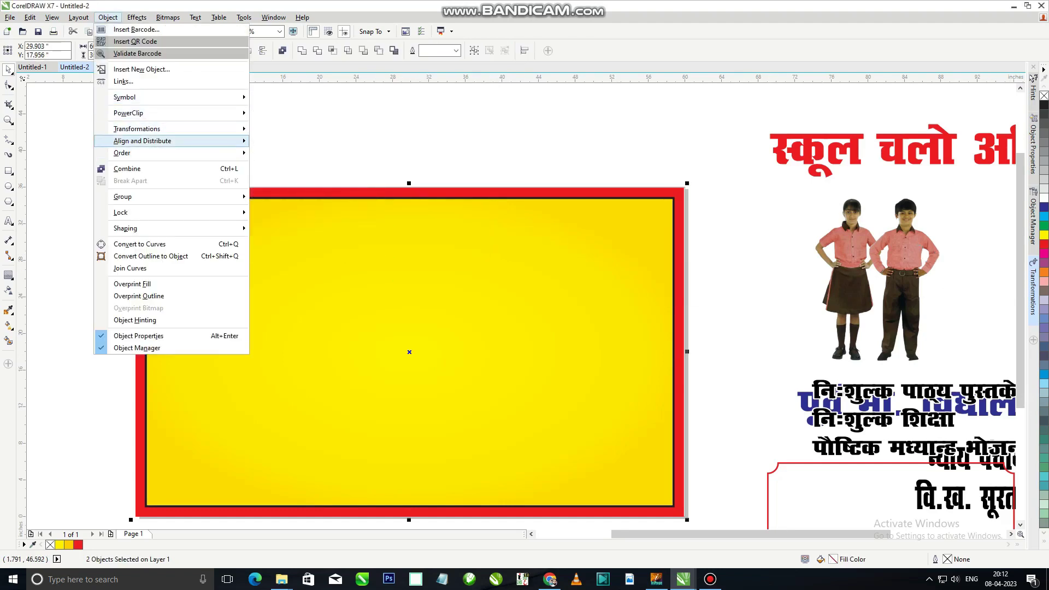
key("Escape")
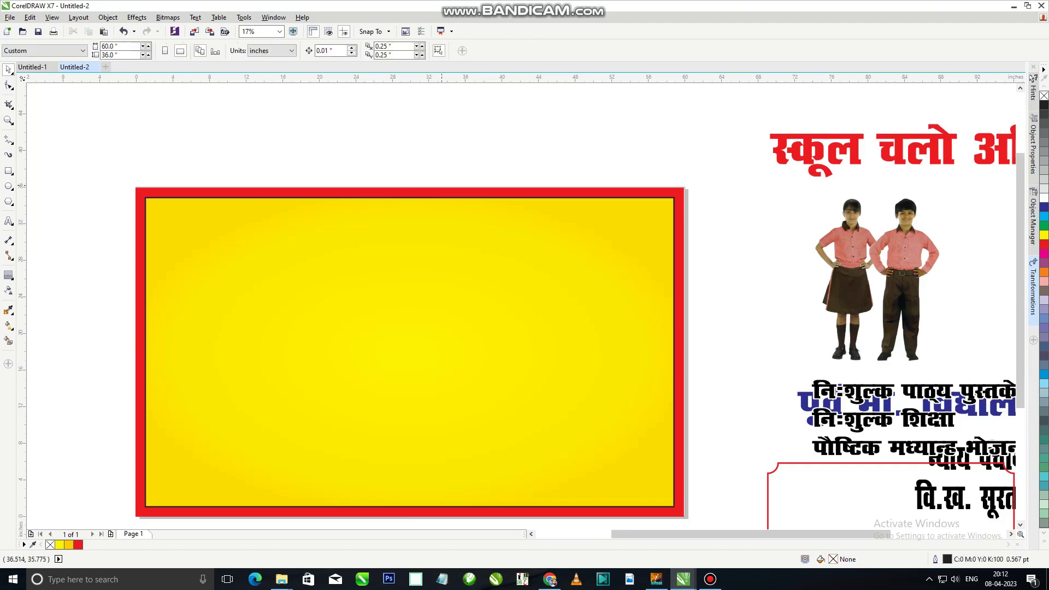
left_click_drag(120, 146, 658, 308)
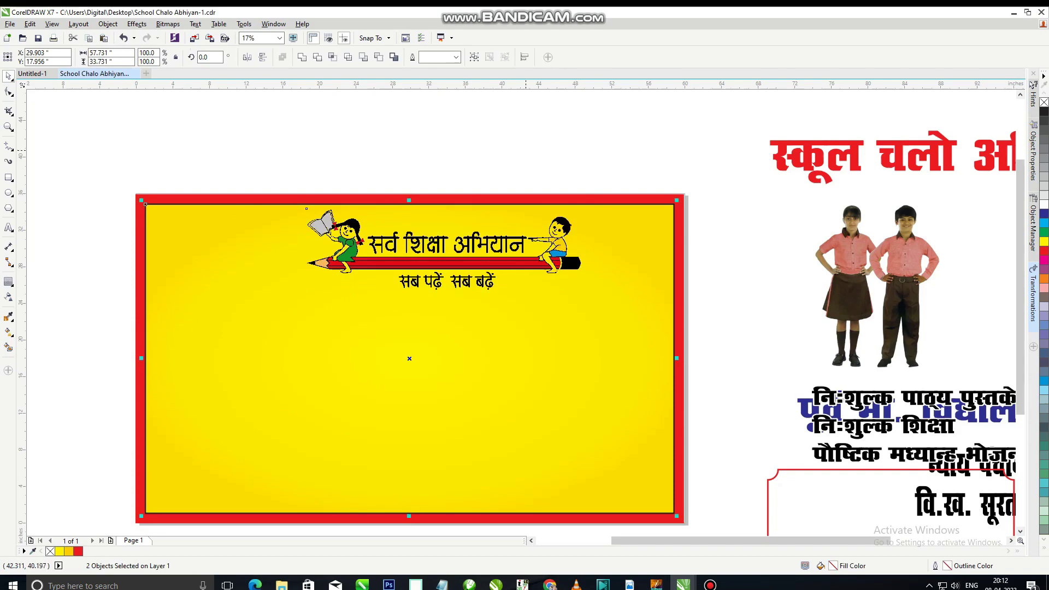
key("c")
key("Escape")
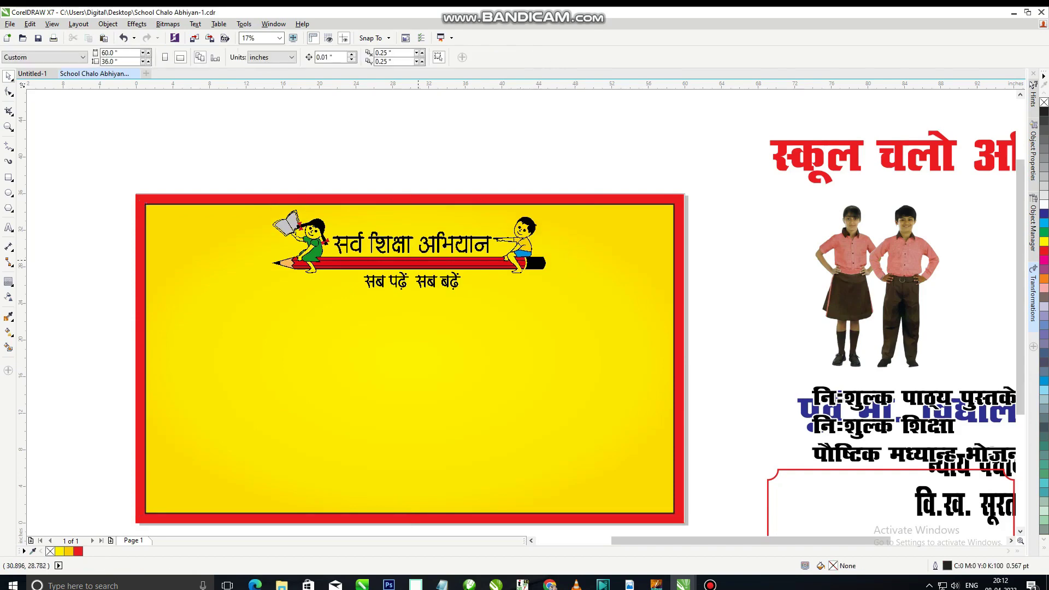
- Move the red स्कूल चलो अभियान title onto the banner just below the logo
scroll(524, 306, "down", 3)
scroll(524, 306, "up", 3)
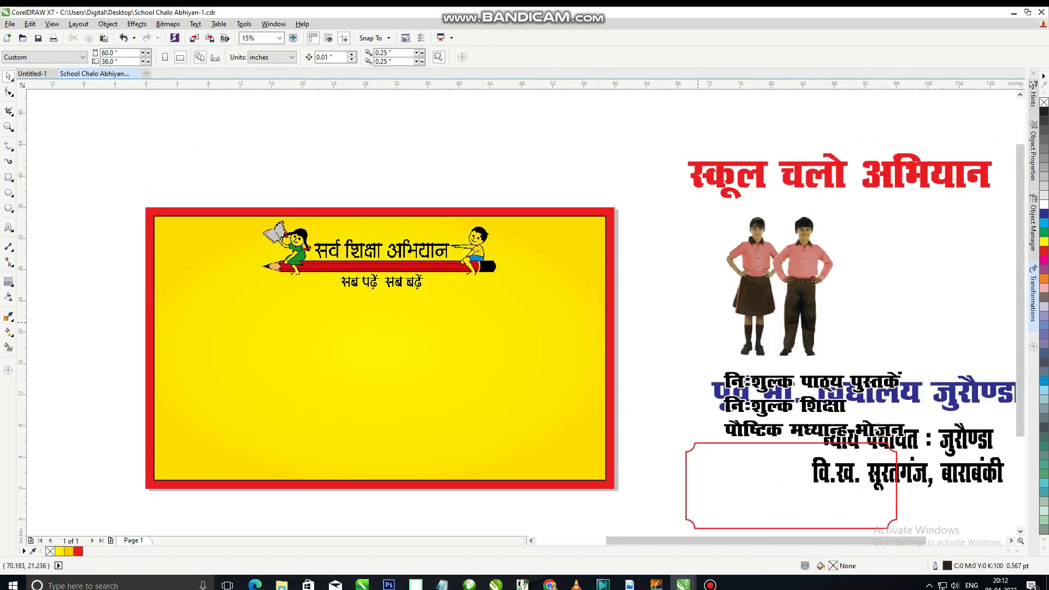
left_click(764, 170)
left_click_drag(764, 169, 318, 311)
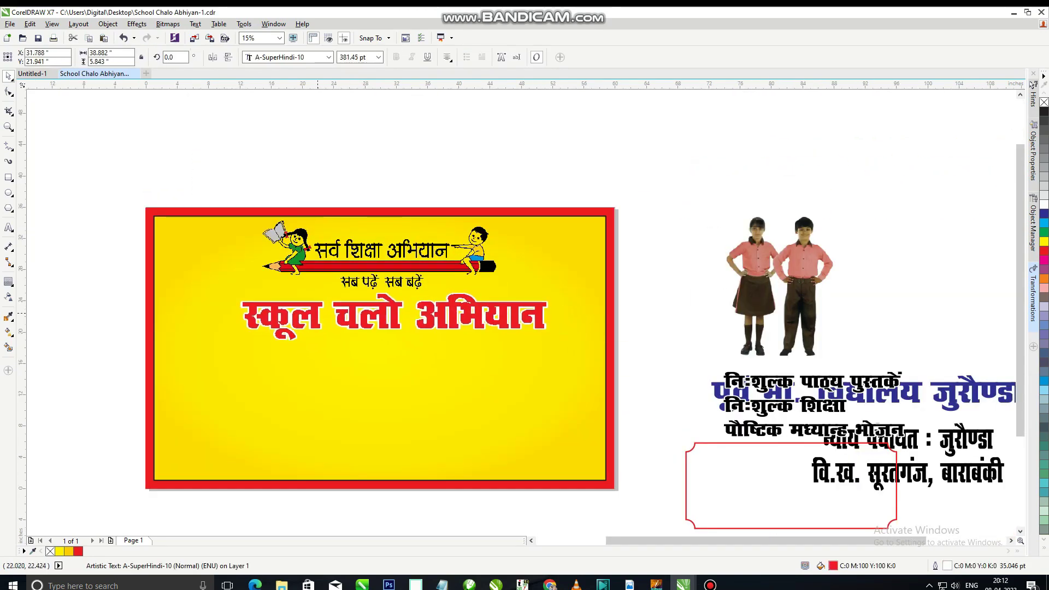
key("Delete")
left_click_drag(106, 269, 605, 367)
- Bring the स्कूल चलो अभियान title to the front of the page and centre it horizontally on the banner
left_click(136, 24)
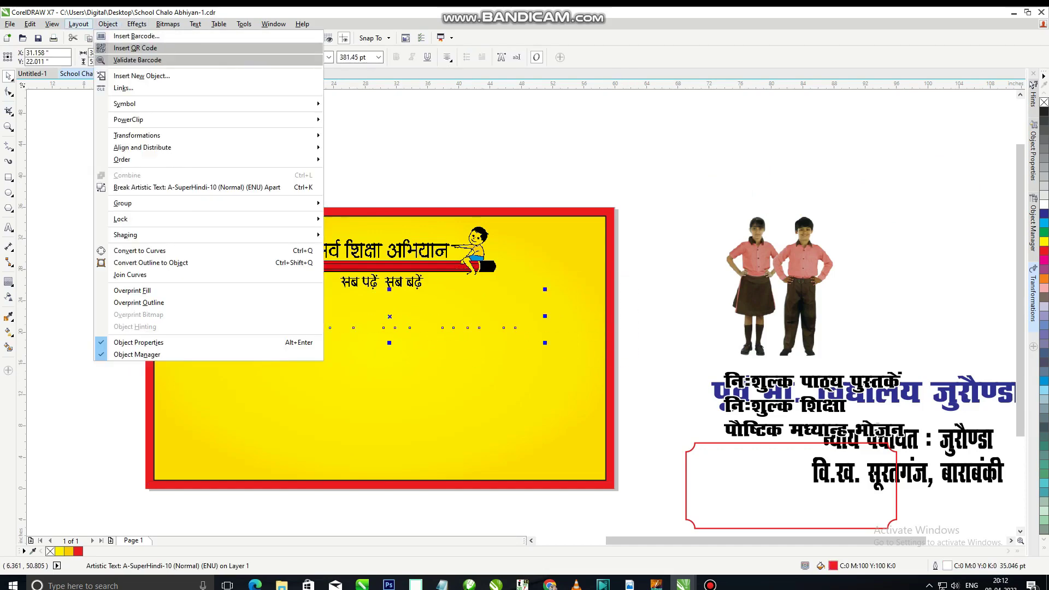
mouse_move(30, 24)
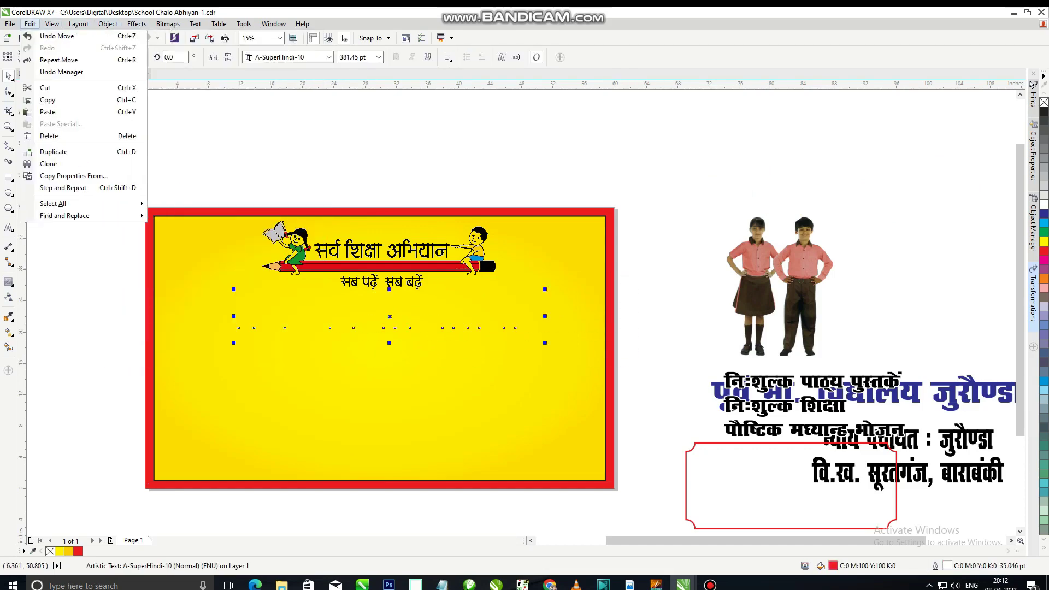
mouse_move(195, 24)
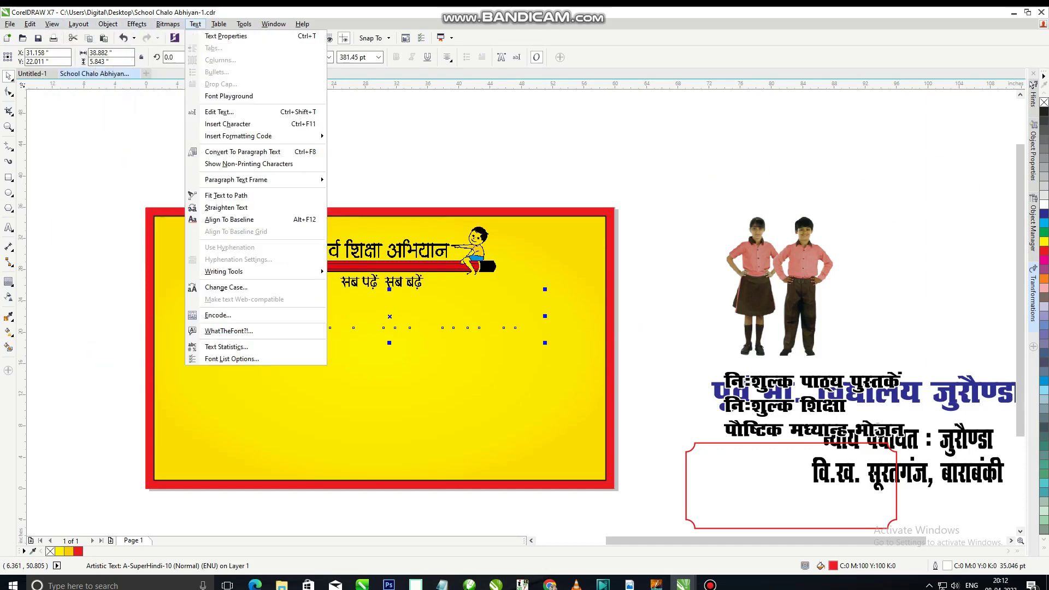
mouse_move(108, 24)
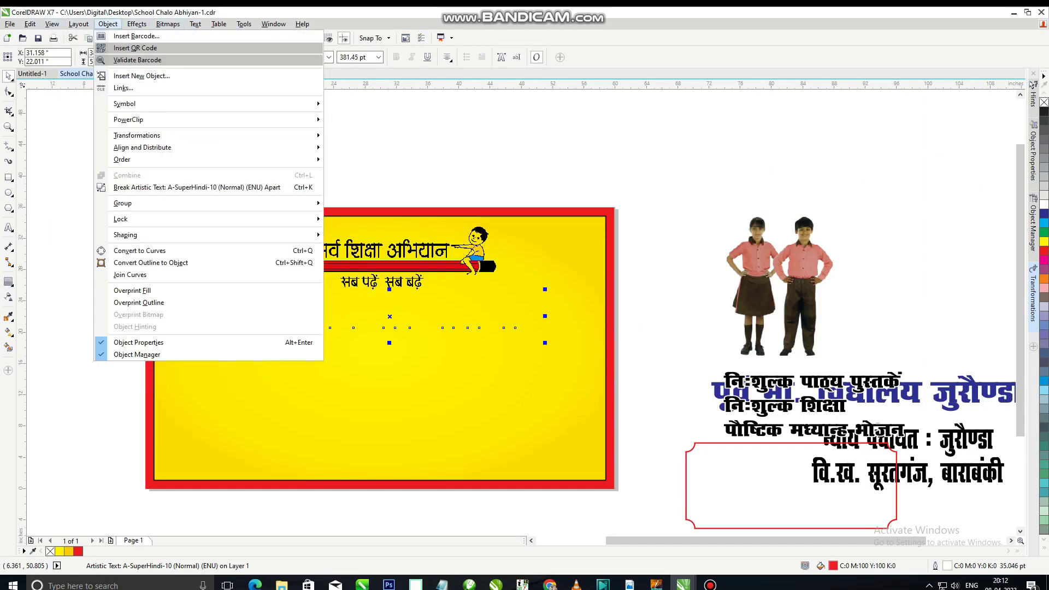
mouse_move(137, 135)
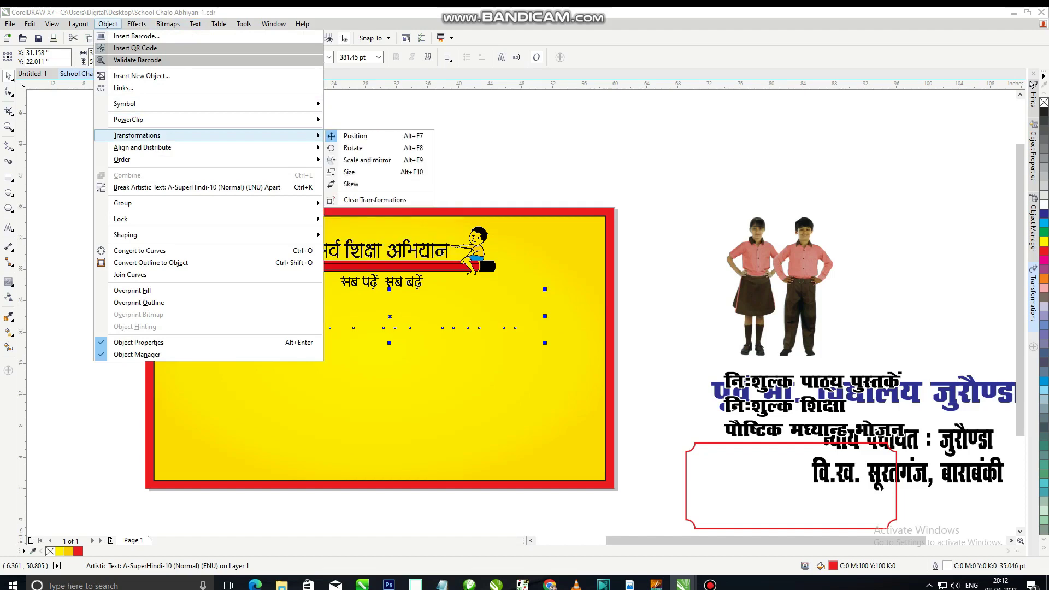
key("Down")
key("Down")
key("Right")
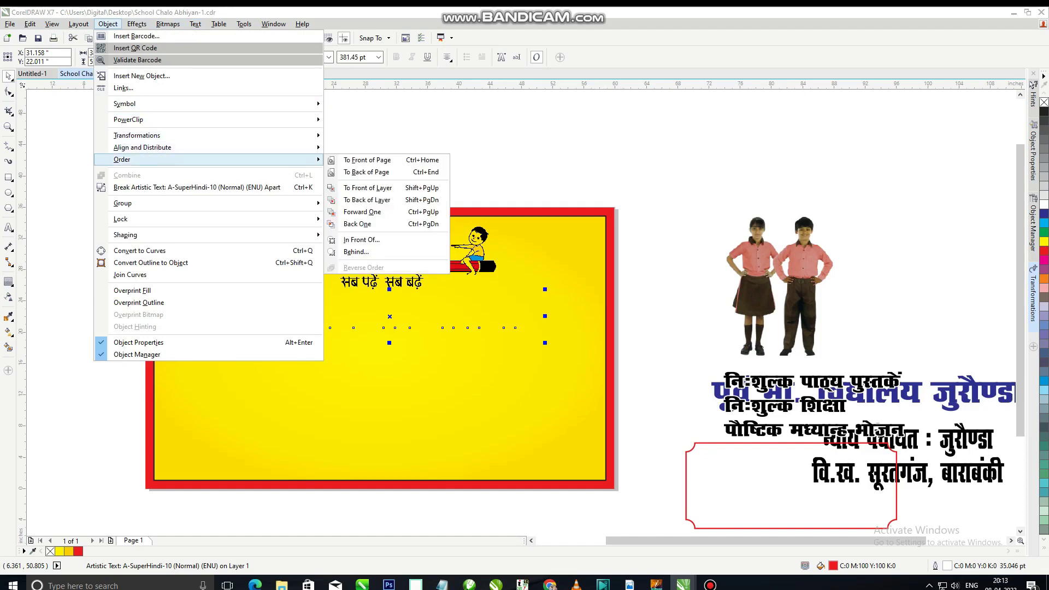
key("Down")
key("Return")
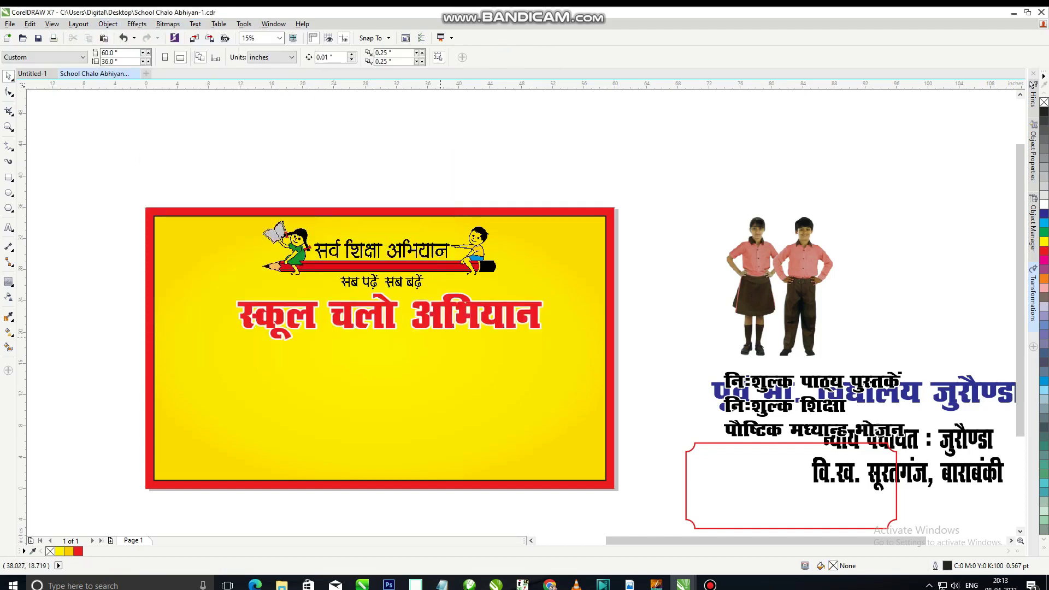
key("Escape")
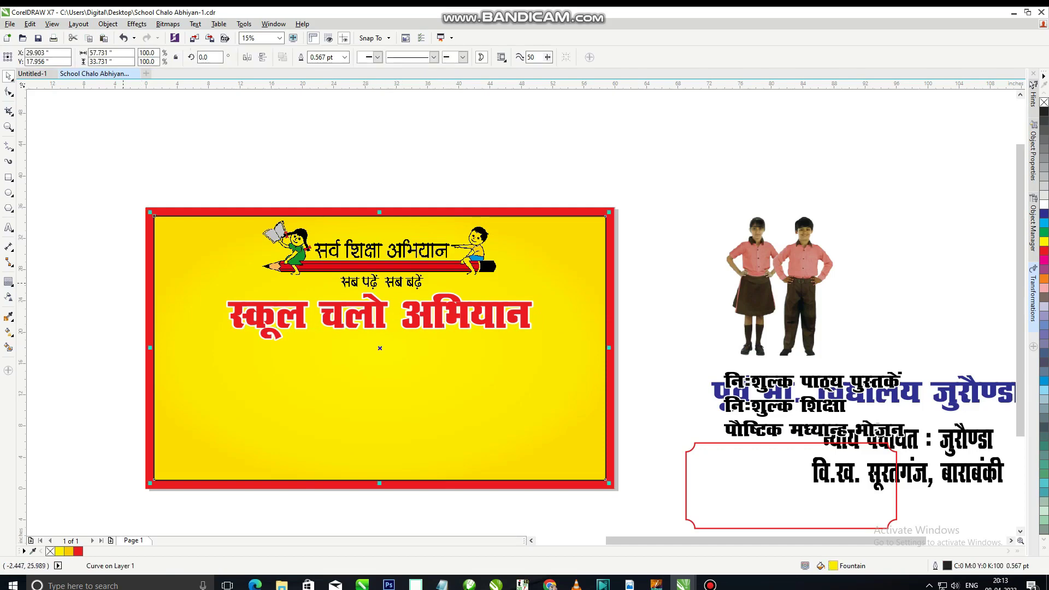
- Duplicate the gradient panel, squash the copy into a full-width band about 4.5 inches high at the title, fill it red and remove its outline
left_click(221, 306)
left_click_drag(379, 212, 379, 288)
left_click_drag(379, 483, 379, 331)
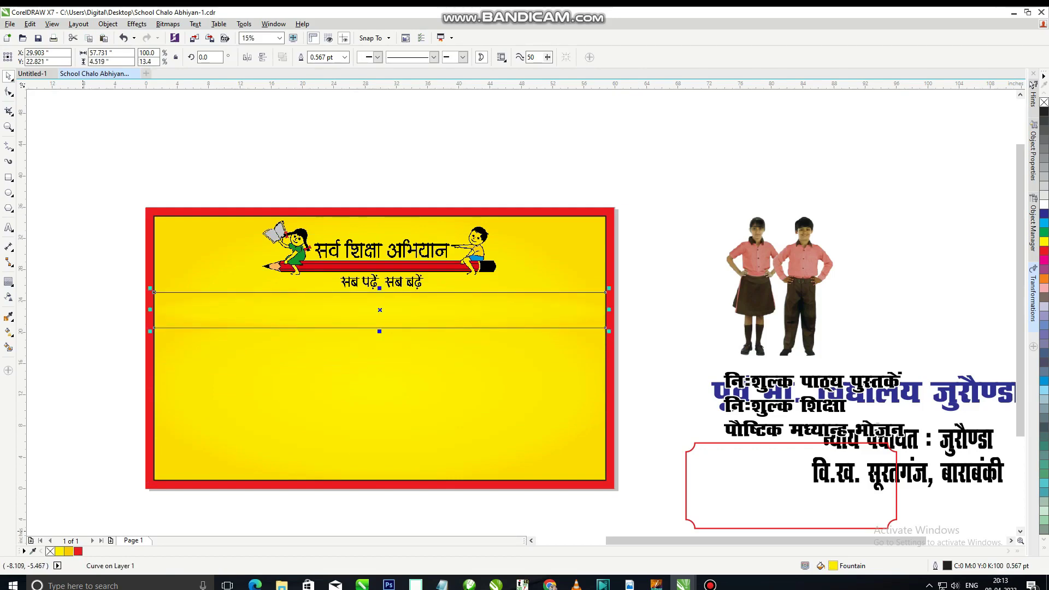
left_click(79, 551)
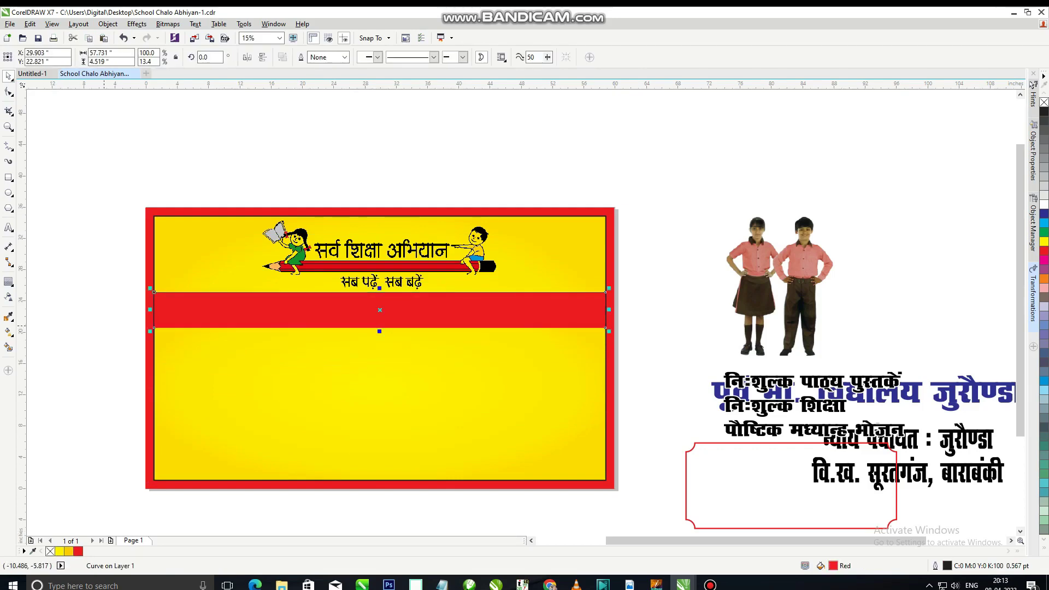
- Bring the title to the front of the page over the red band and fill its letters black
left_click_drag(92, 271, 594, 354)
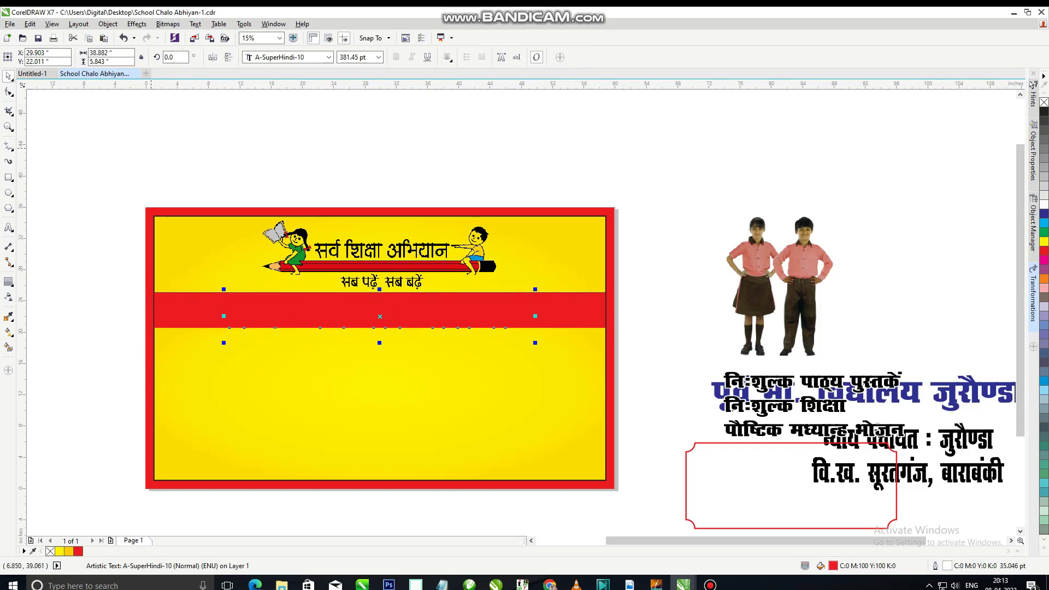
left_click(136, 23)
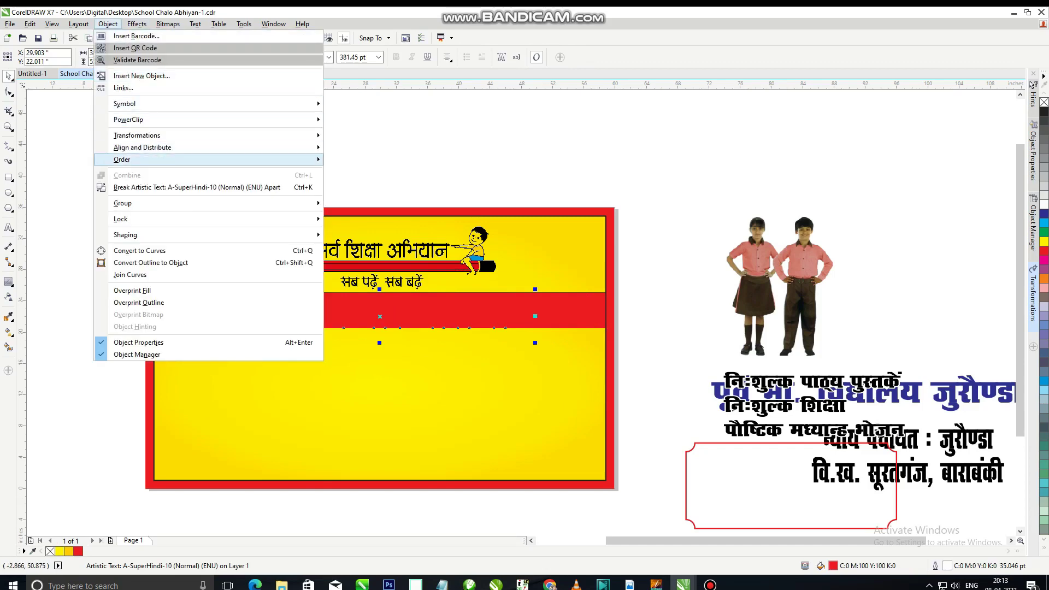
mouse_move(218, 159)
left_click(361, 159)
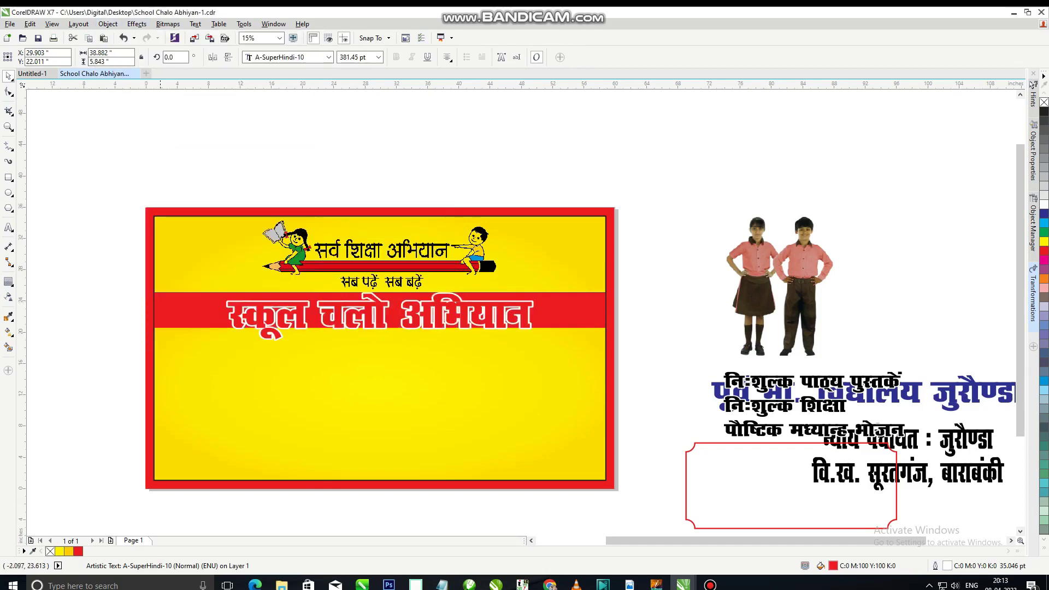
left_click(1044, 111)
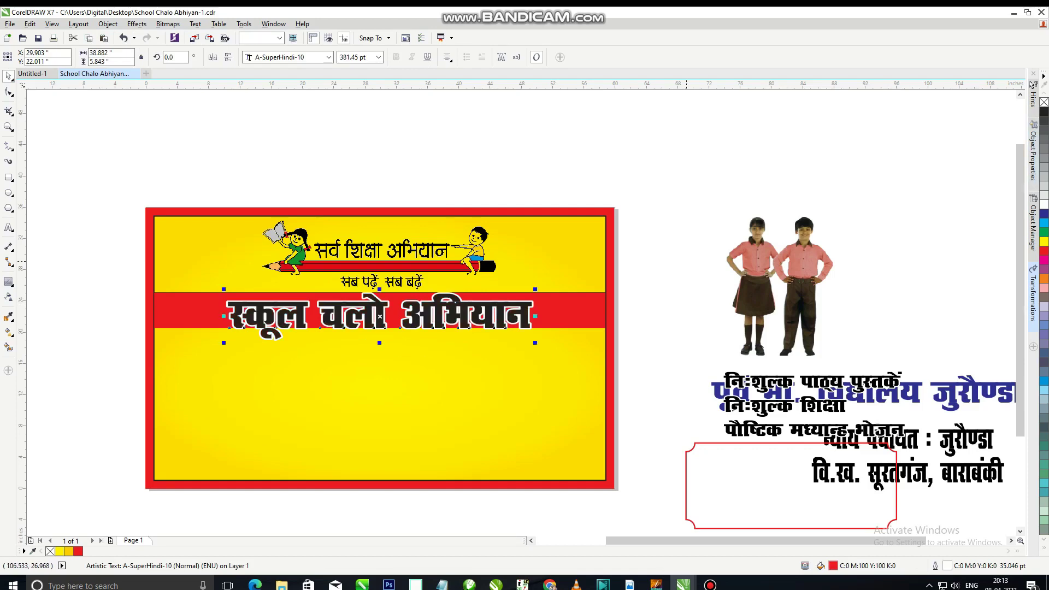
- Extend the red band downward past the title's lower edge and centre the title vertically within it
left_click(476, 325)
left_click_drag(380, 331, 379, 348)
key("Tab")
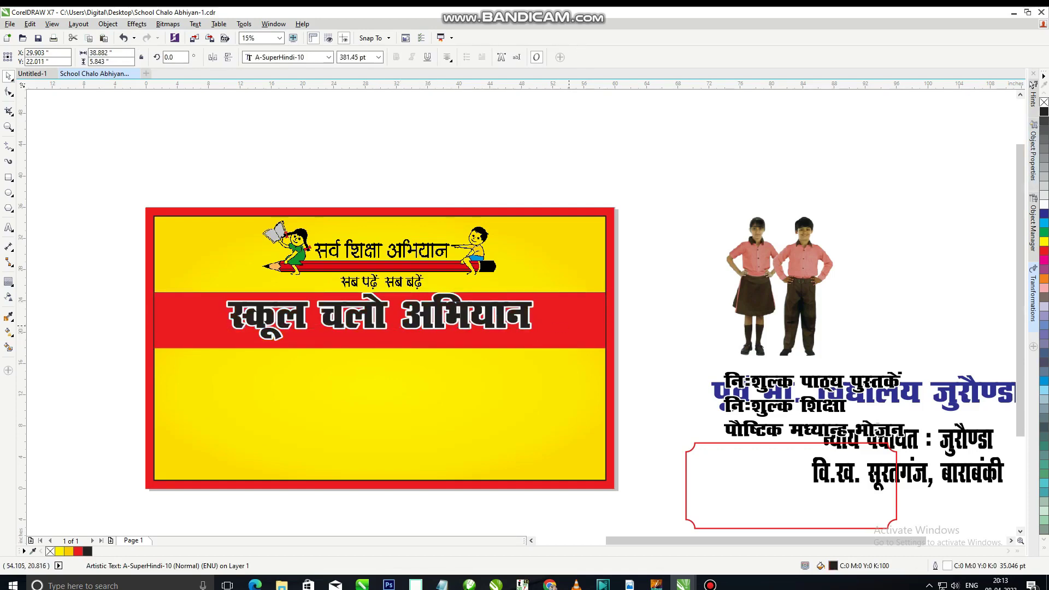
left_click(564, 325, "shift")
- Stretch the title symmetrically to about 45.8 inches wide, keeping its height and centre
scroll(217, 315, "up", 2)
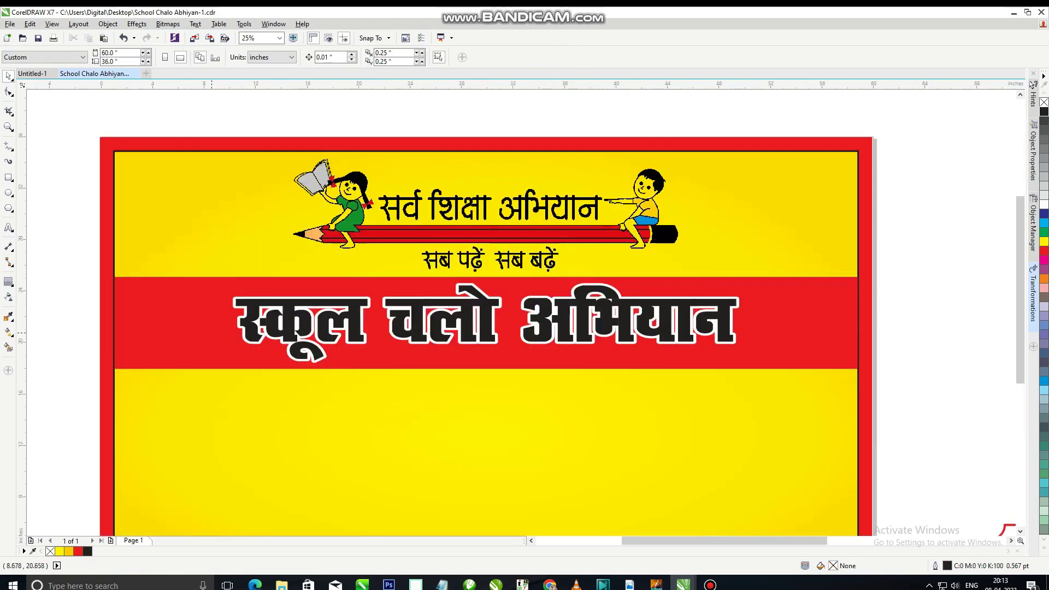
left_click(520, 310)
left_click(550, 320)
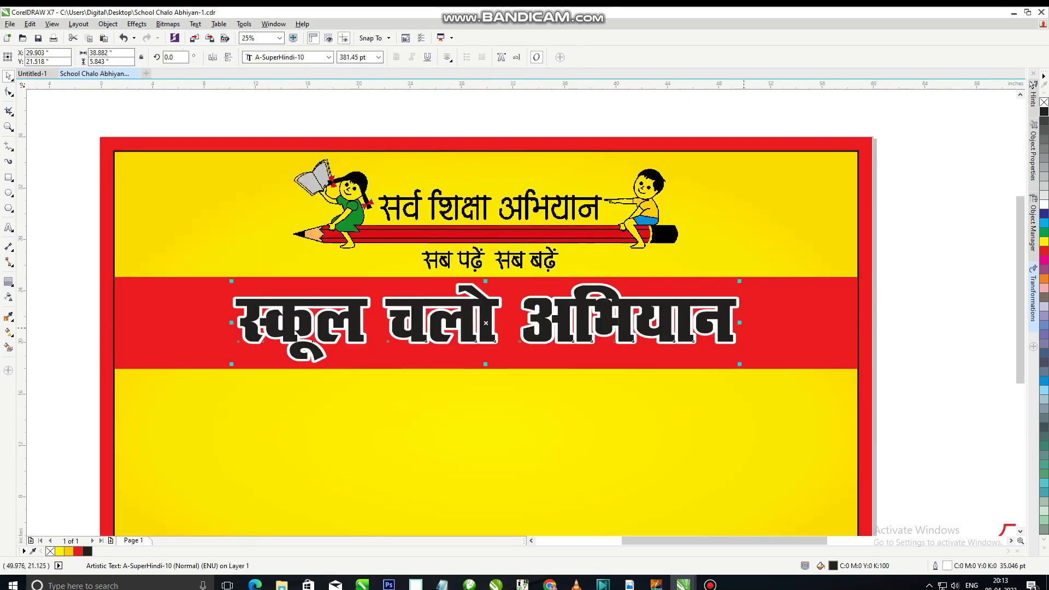
left_click_drag(742, 321, 783, 322)
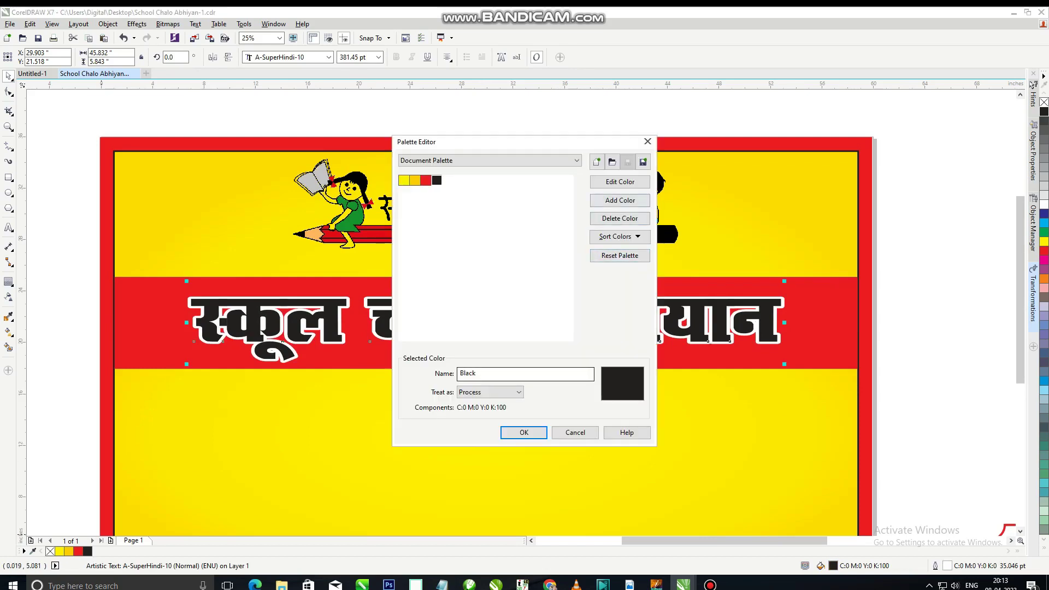
- Edit the Black colour in the document palette to the CMYK mix C55 M55 Y55 K100
key("Escape")
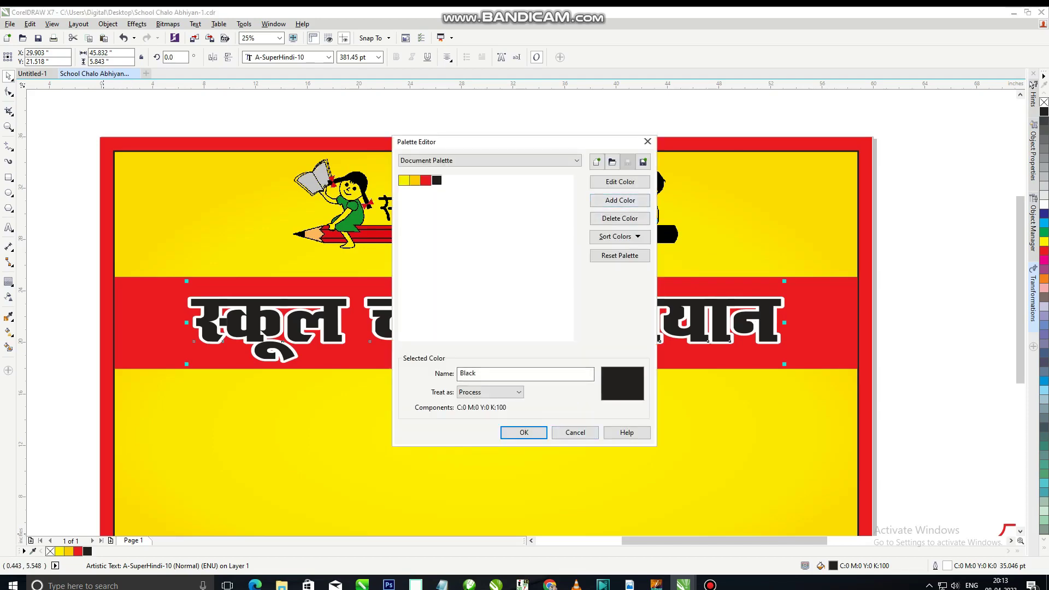
left_click(619, 182)
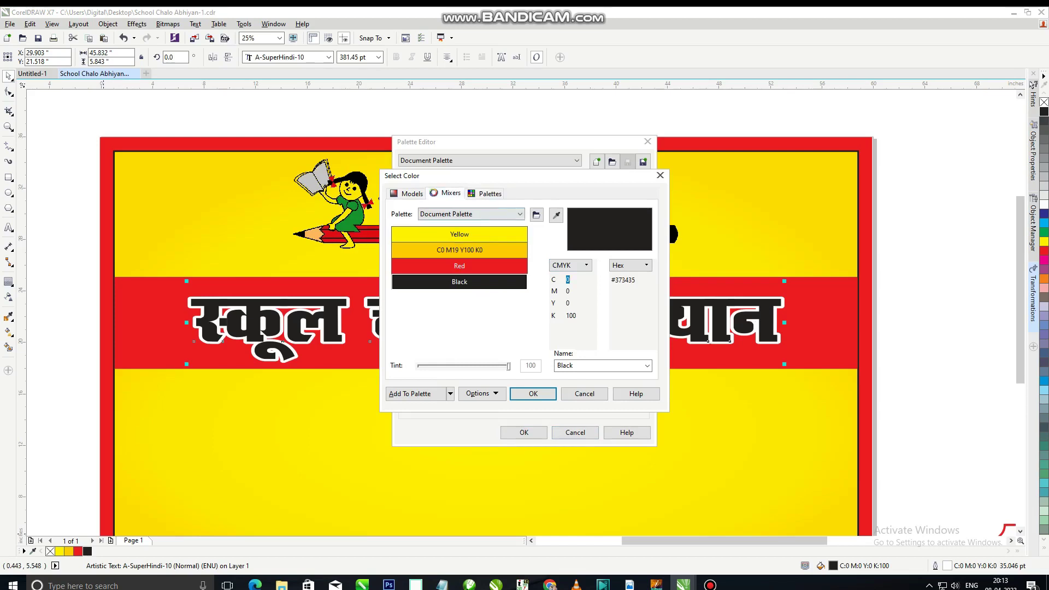
left_click(407, 193)
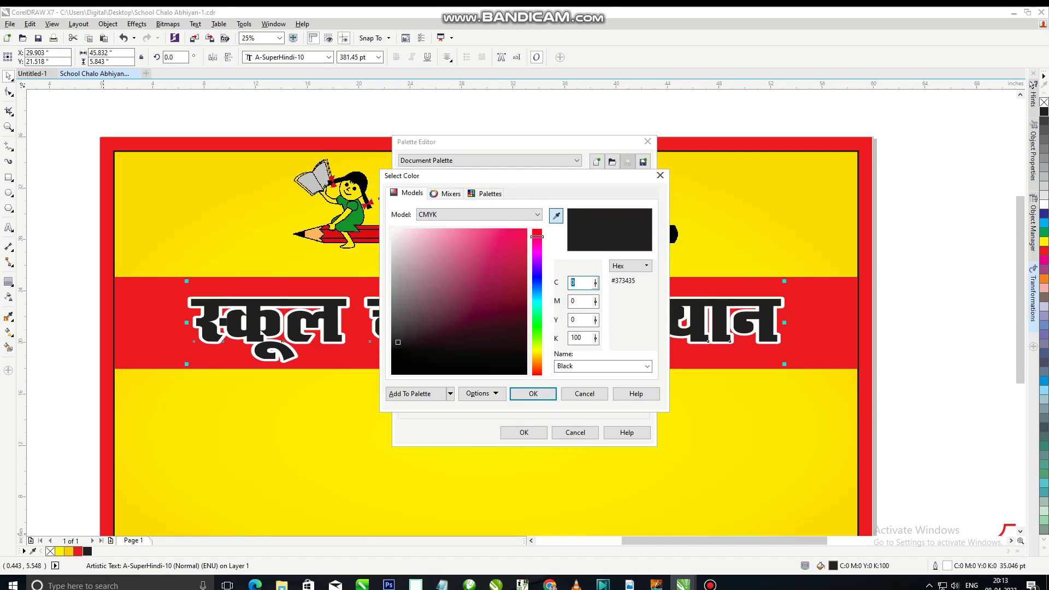
type("55")
key("Tab")
type("55")
key("Tab")
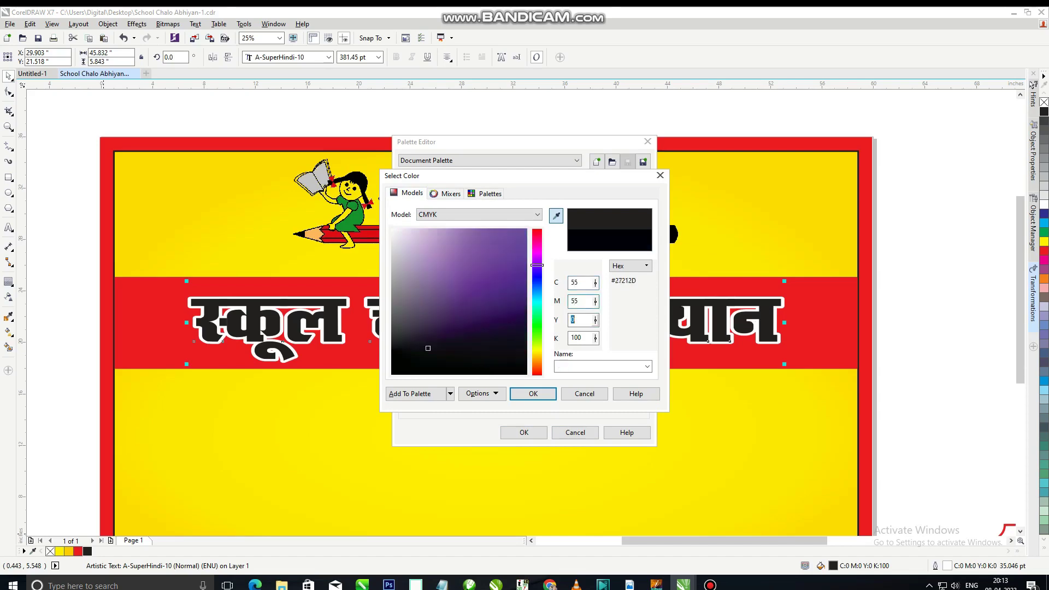
type("55")
key("Tab")
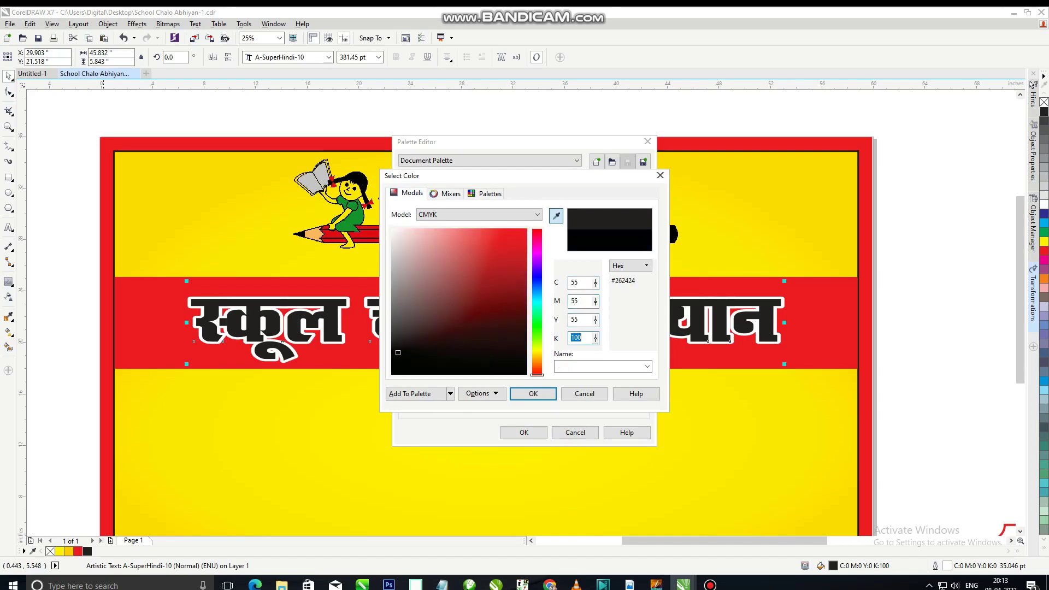
left_click(533, 393)
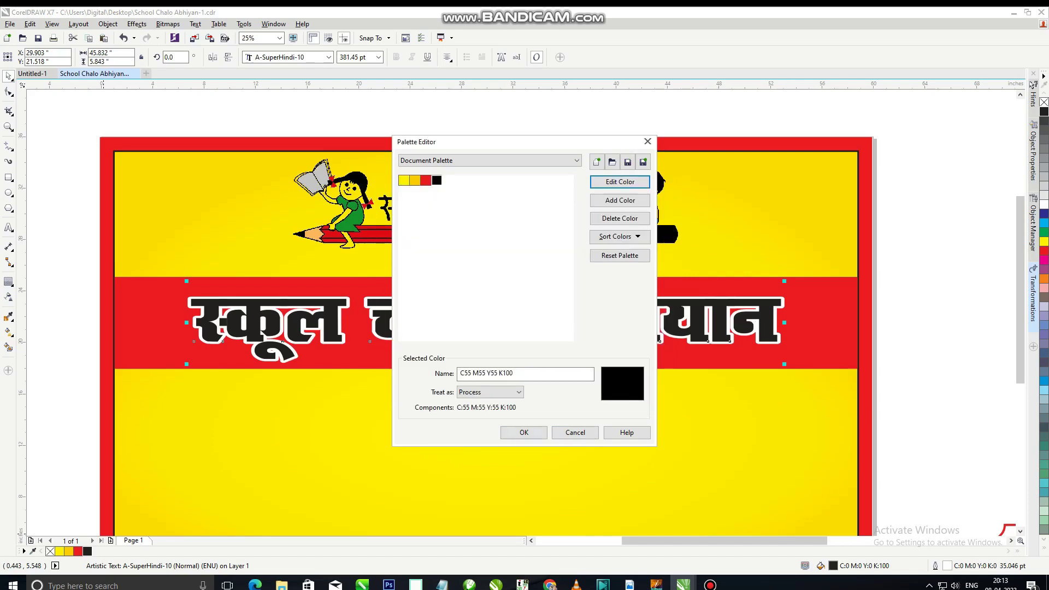
left_click(523, 432)
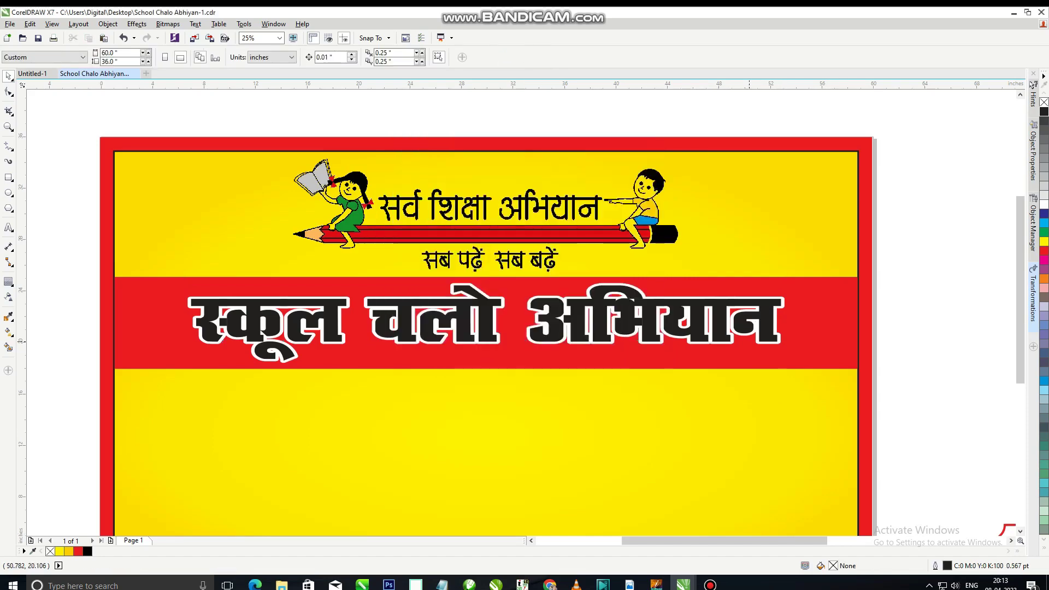
left_click(664, 332)
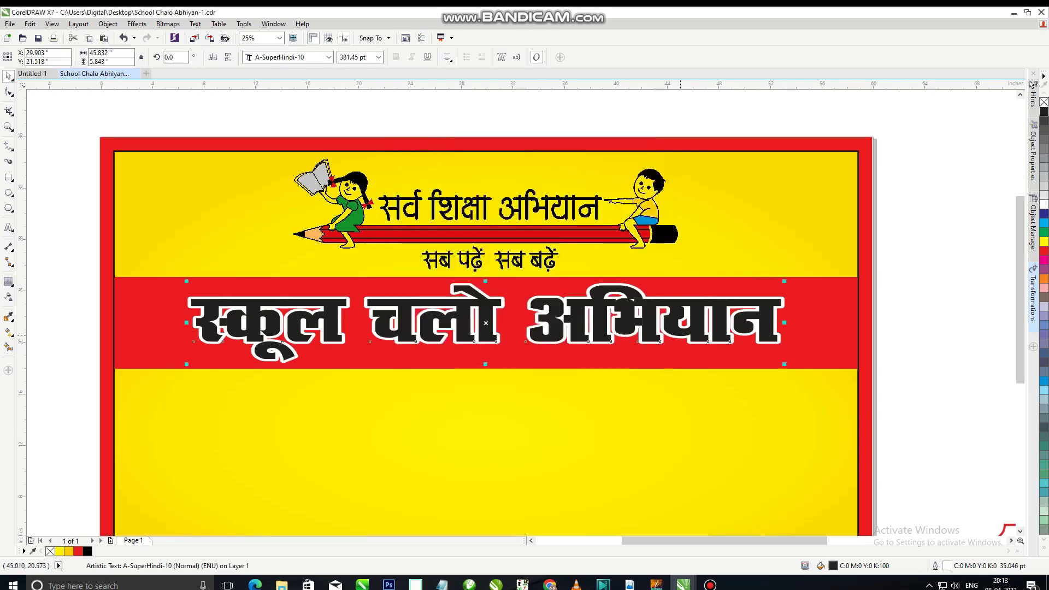
key("Escape")
scroll(495, 311, "down", 1)
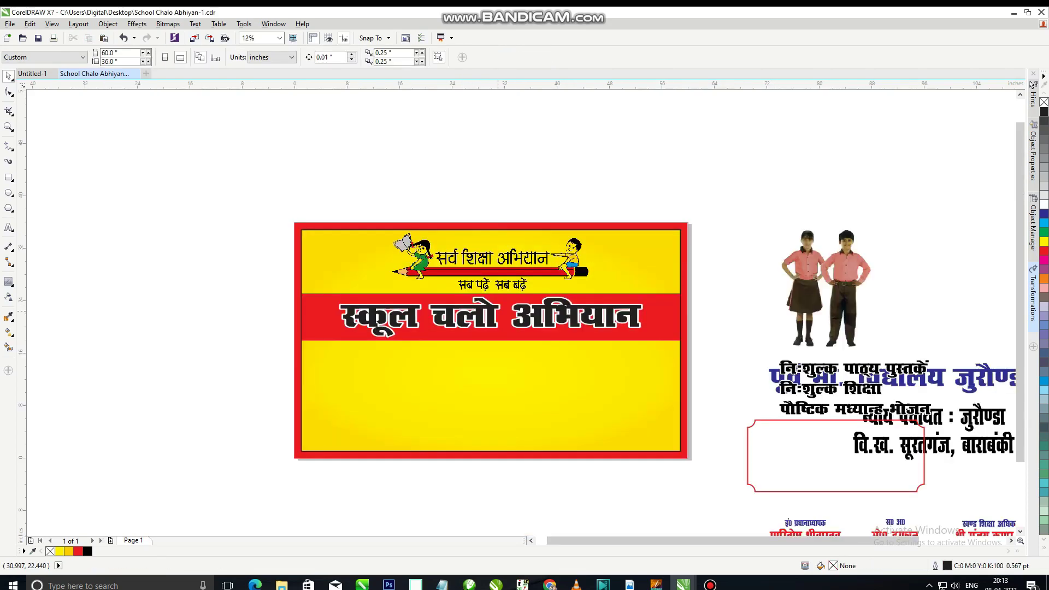
scroll(497, 311, "down", 1)
scroll(569, 345, "up", 1)
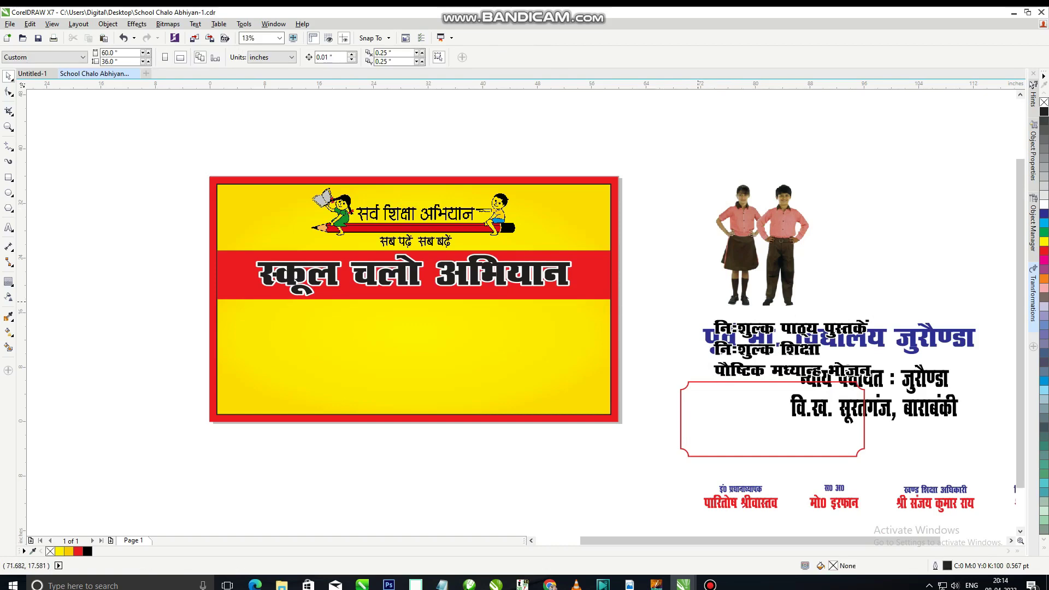
left_click(782, 244)
left_click_drag(782, 245, 243, 245)
left_click_drag(746, 248, 586, 253)
key("ctrl+z")
key("ctrl+z")
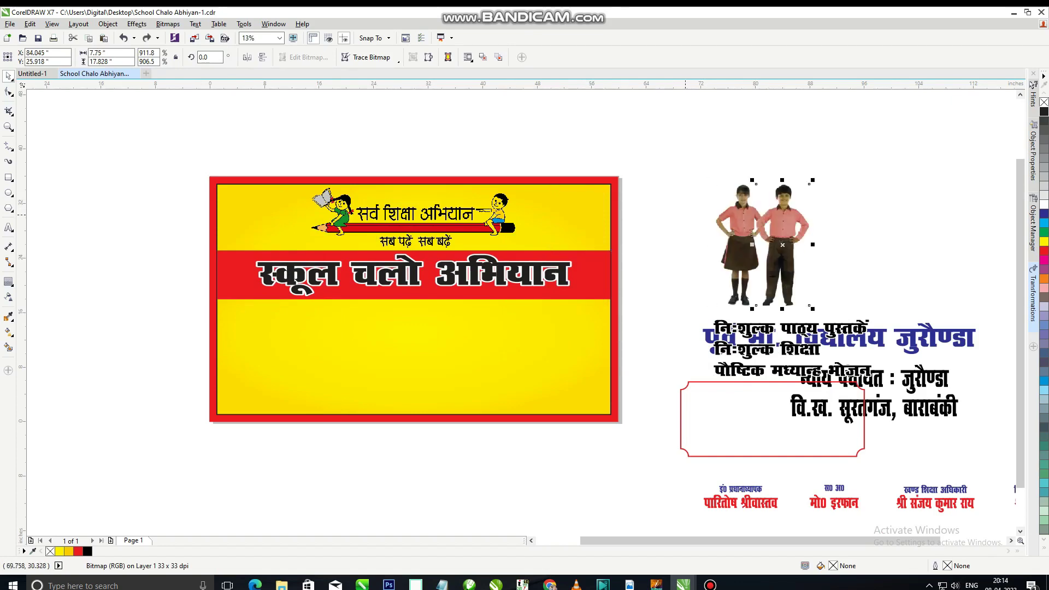
- Move both student pictures together onto the banner's lower yellow area and bring them to the front of the page
left_click(787, 244, "shift")
left_click_drag(786, 245, 591, 325)
left_click(107, 24)
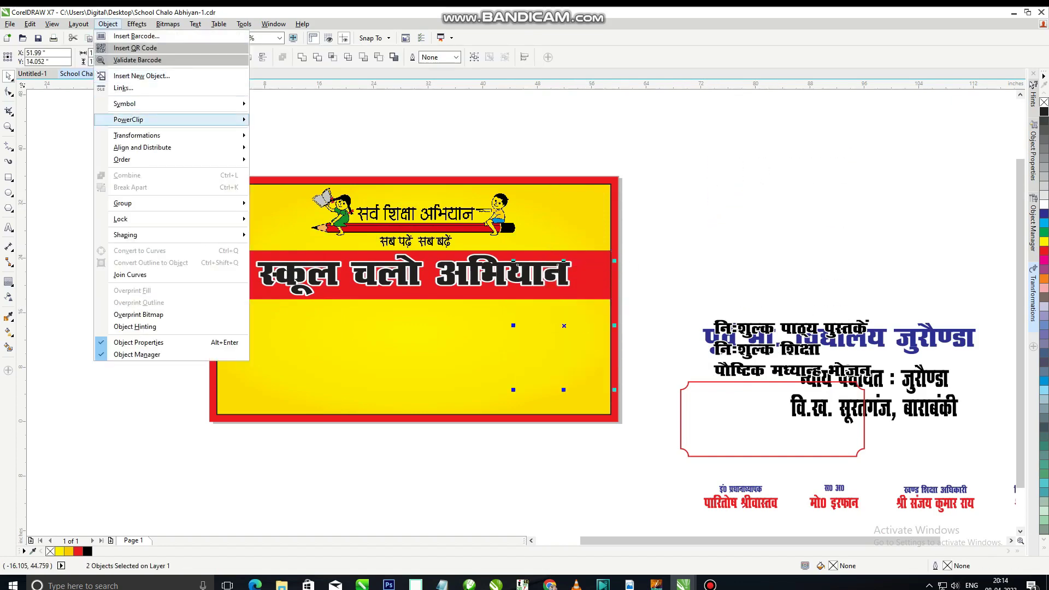
mouse_move(121, 159)
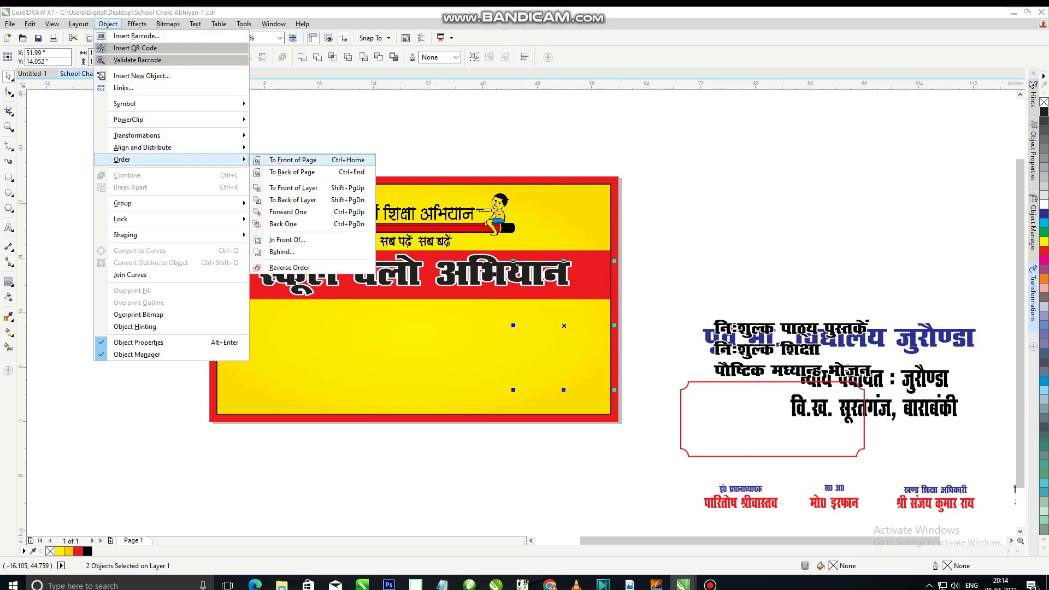
left_click(293, 159)
- Place the girl at the banner's upper-left and the boy at its upper-right, overlapping the red band, and nudge both slightly right
left_click(541, 328)
left_click_drag(541, 328, 242, 248)
left_click_drag(583, 328, 580, 250)
scroll(569, 345, "up", 1)
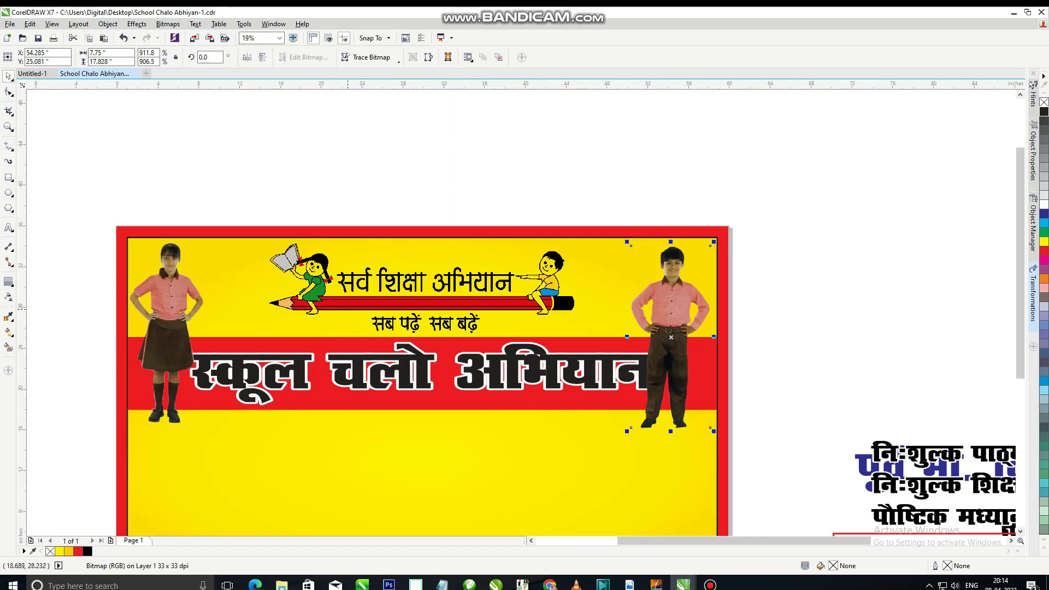
left_click(178, 317, "shift")
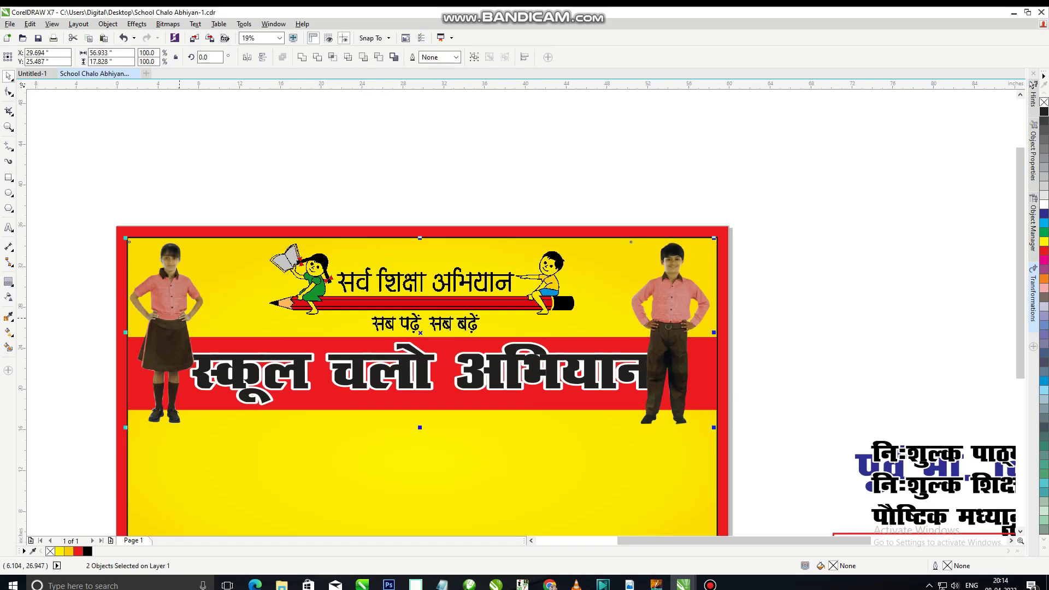
key("Right")
key("Right")
- Narrow the title symmetrically so it fits between the two students, keeping its height and centre
left_click(607, 378)
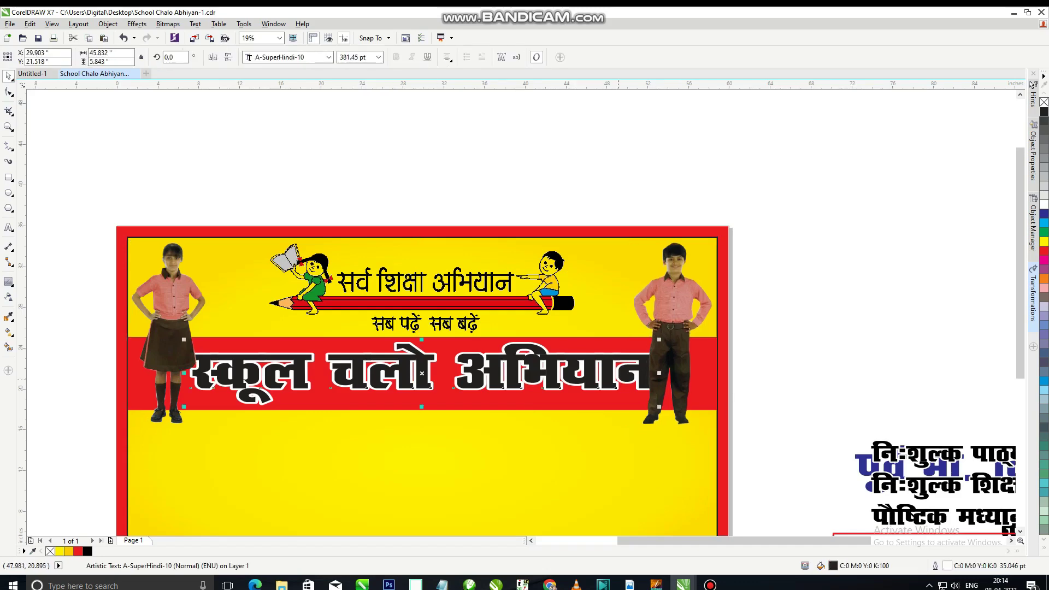
left_click_drag(659, 372, 632, 372)
key("Escape")
- Move the three-line benefits text clear of the school name and place the school name on the banner, centred below the red band
scroll(519, 320, "down", 4)
scroll(428, 328, "up", 2)
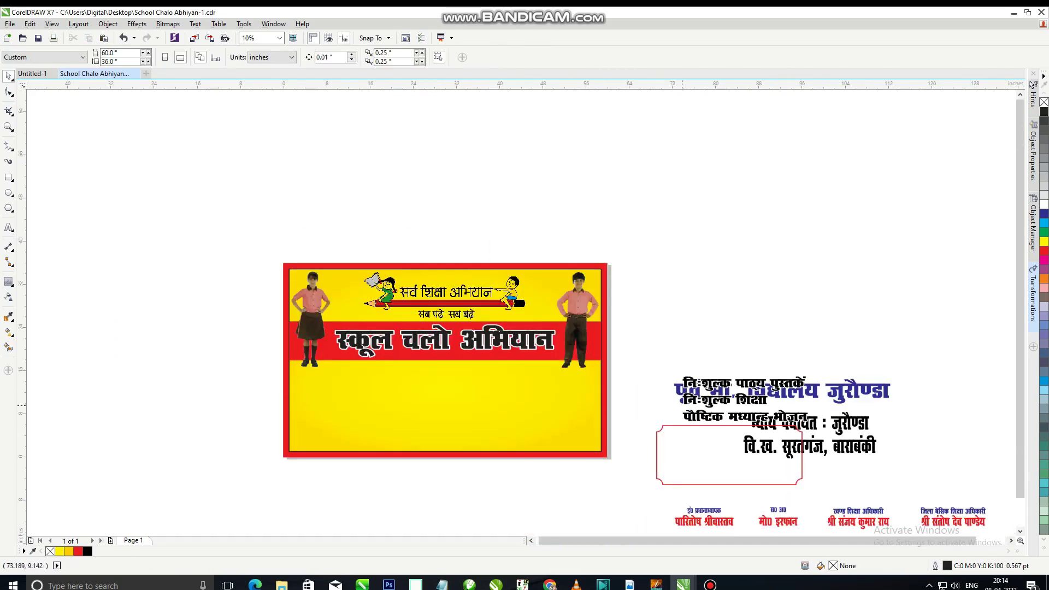
left_click_drag(741, 387, 731, 321)
left_click(715, 397)
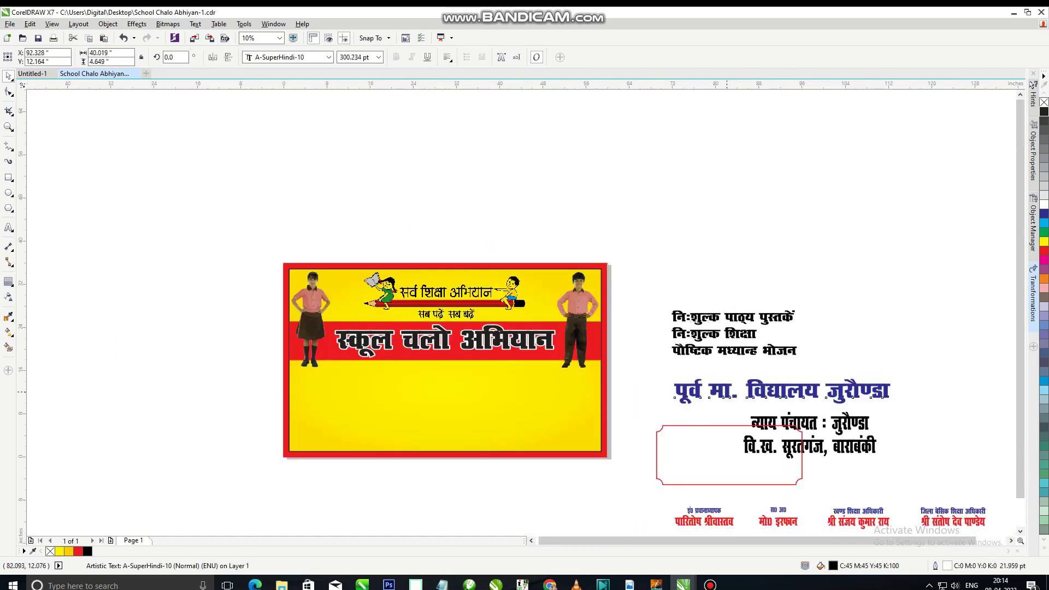
left_click_drag(717, 395, 380, 381)
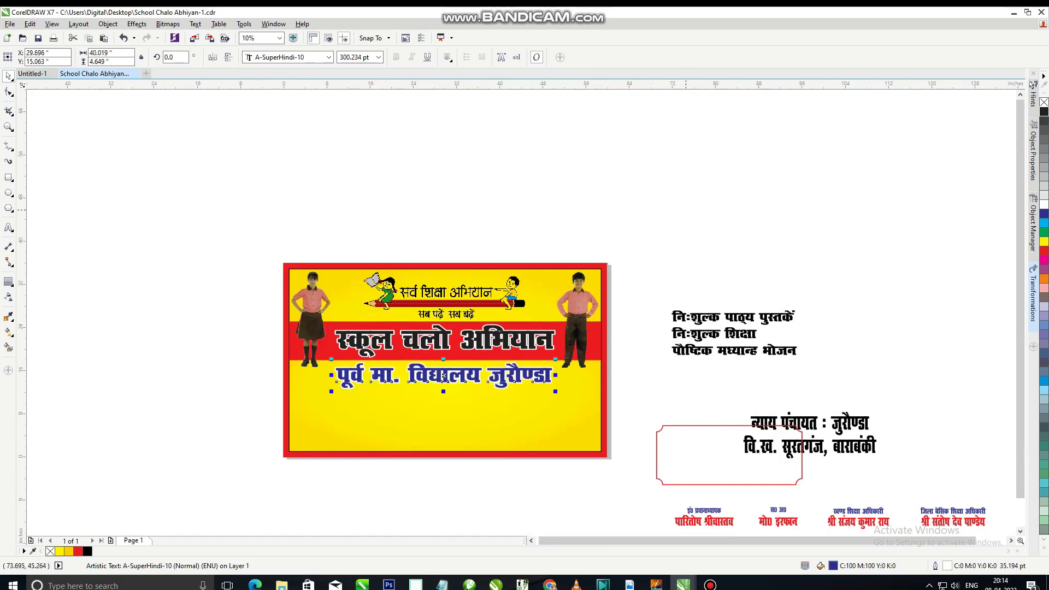
- Move the red notched-corner frame onto the banner's lower-left area below the school name
left_click(694, 450)
left_click_drag(694, 451, 338, 409)
scroll(398, 485, "up", 2)
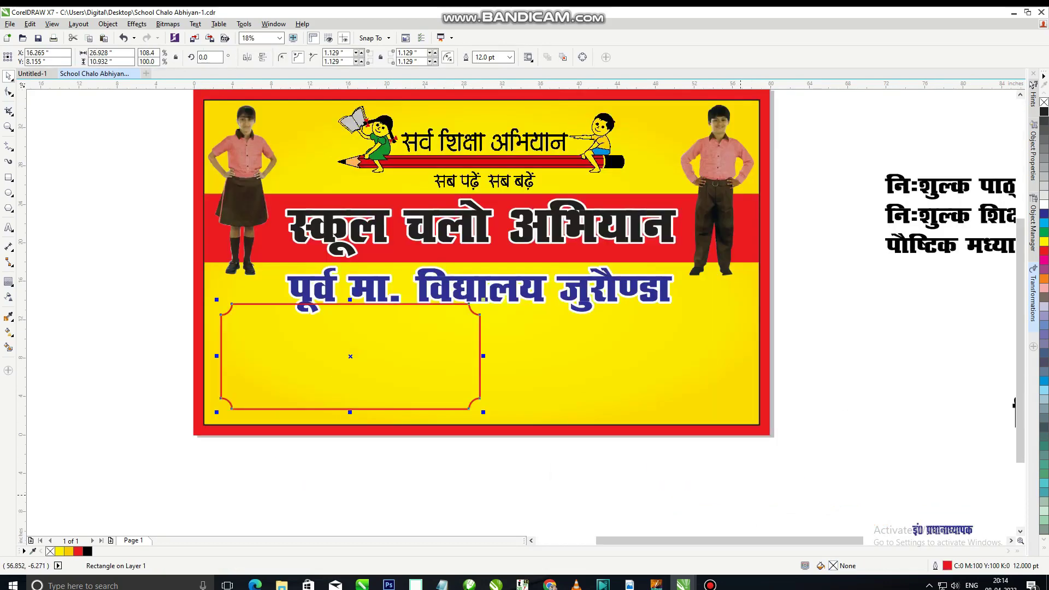
scroll(441, 444, "down", 2)
scroll(382, 219, "up", 2)
- Stretch the campaign logo wider about its centre so it fills more of the space between the students
left_click(634, 259)
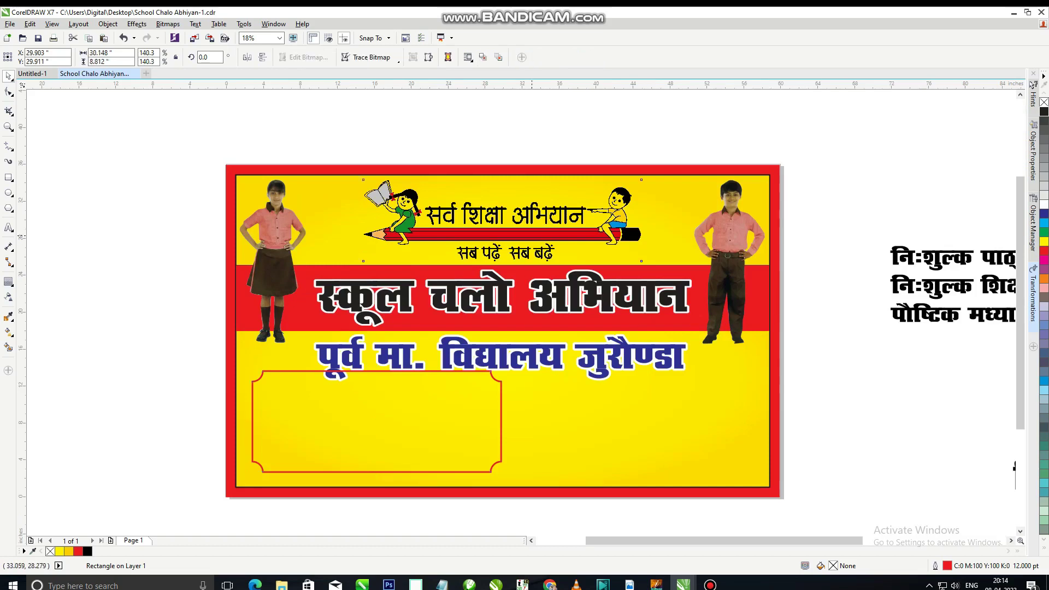
left_click_drag(641, 261, 642, 262)
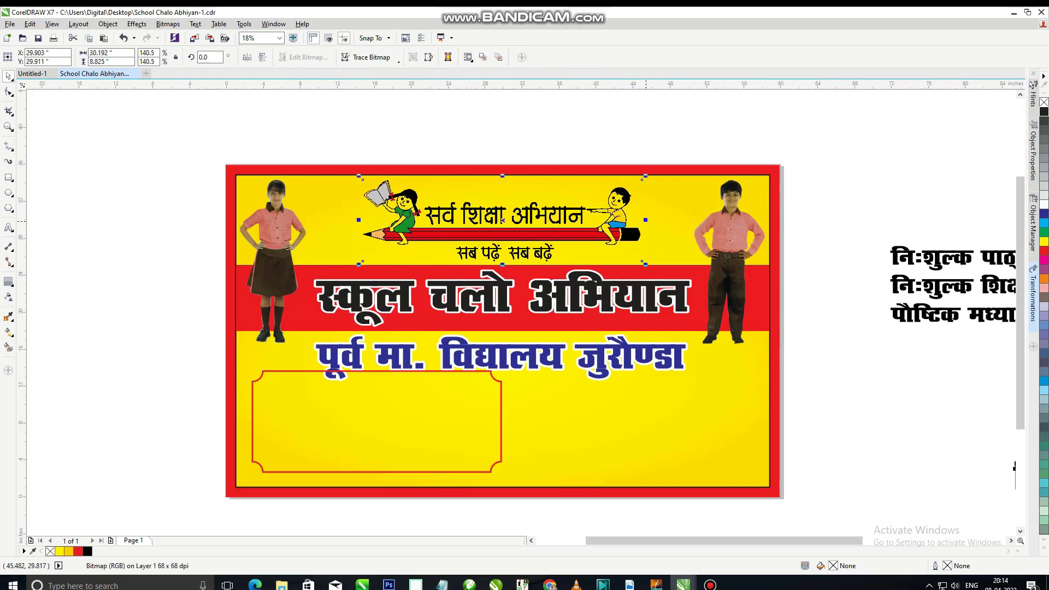
left_click_drag(645, 220, 664, 220)
- Scale the school name down beneath the red band and shrink the notched frame to about 22.5 x 9.1 inches
left_click(500, 355)
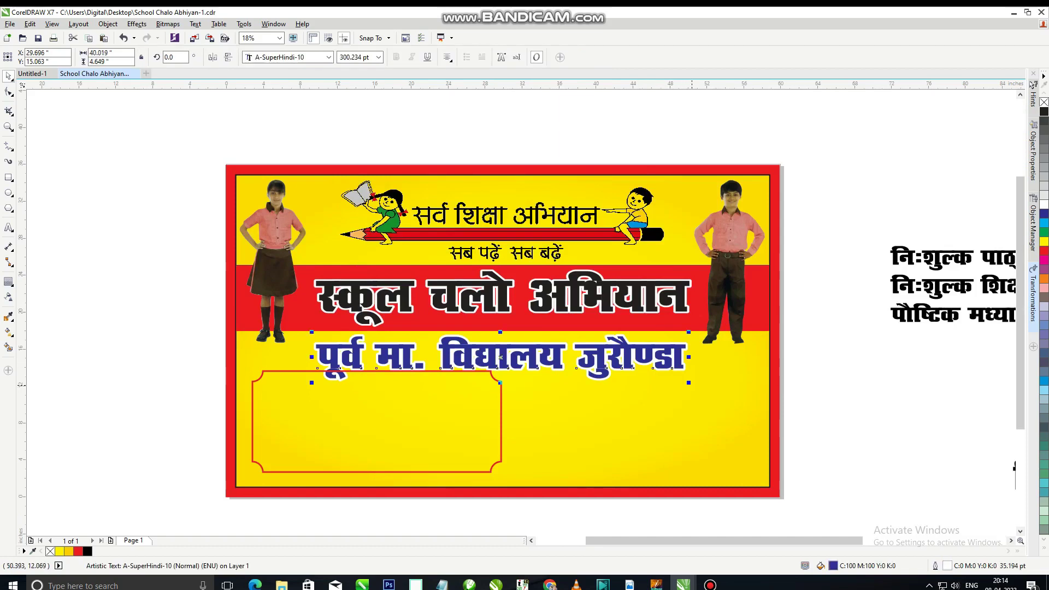
left_click_drag(689, 383, 636, 375)
left_click_drag(475, 354, 460, 387)
left_click(376, 372)
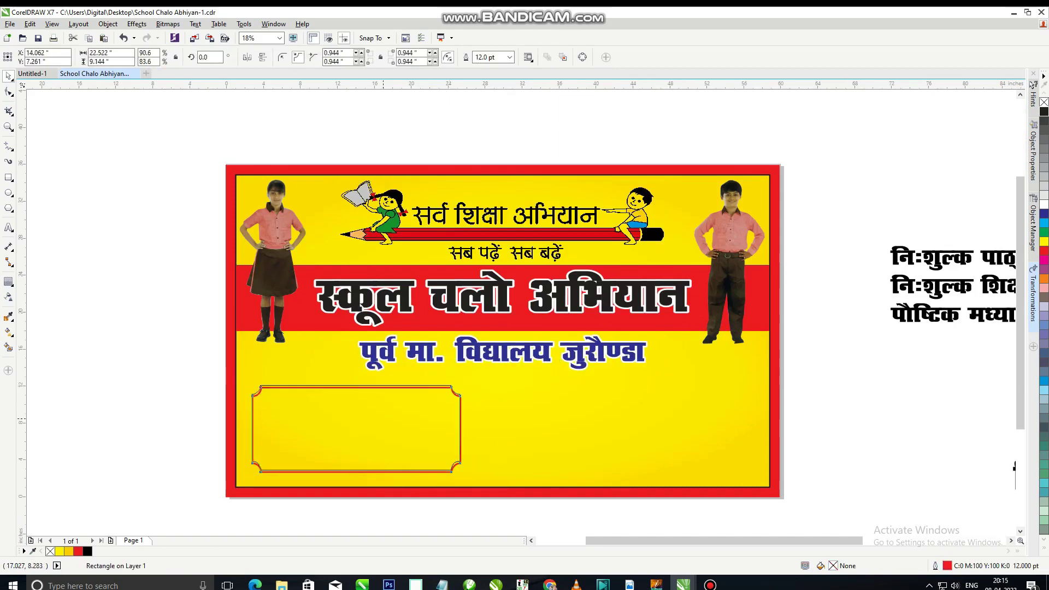
- Duplicate the notched frame to its right and group the pair centred on the banner, about 51.6 inches wide
left_click_drag(382, 419, 600, 408)
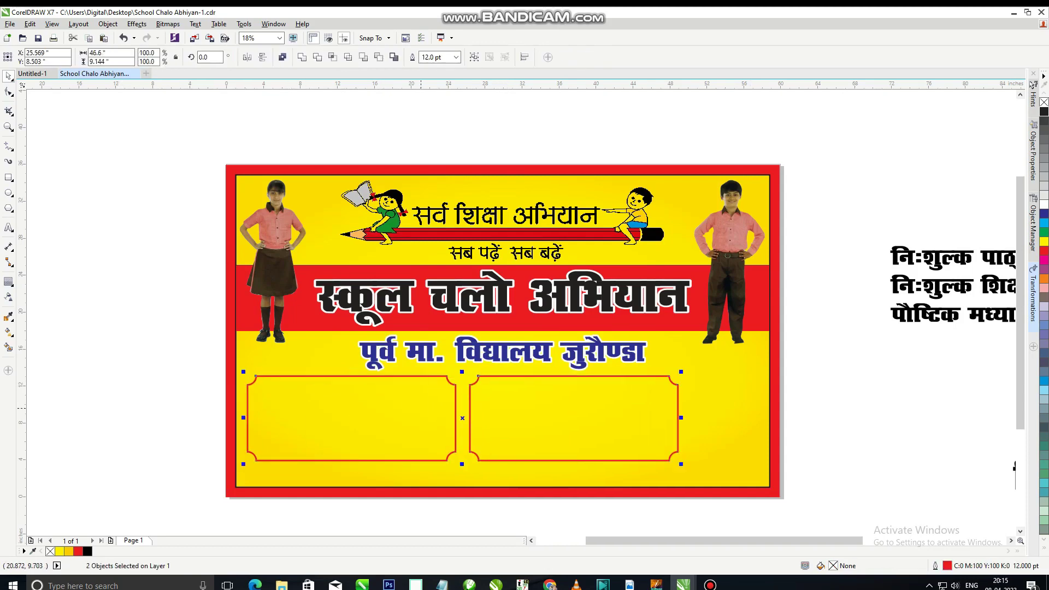
key("ctrl+g")
key("c")
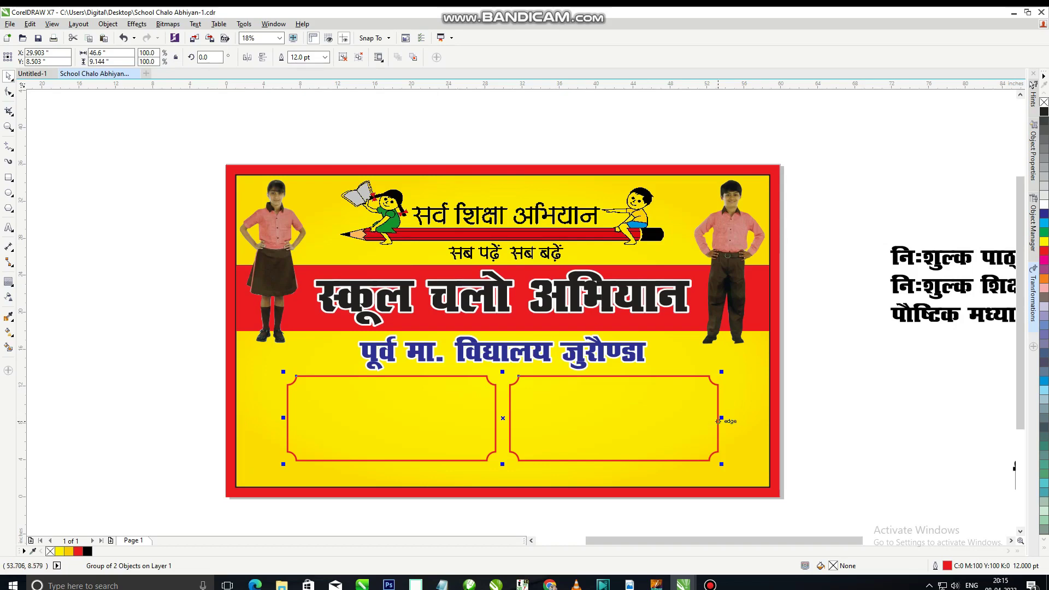
key("Escape")
- Move the three-line benefits text into the first notched frame and scale it down to about 20.2 inches wide
scroll(426, 300, "down", 3)
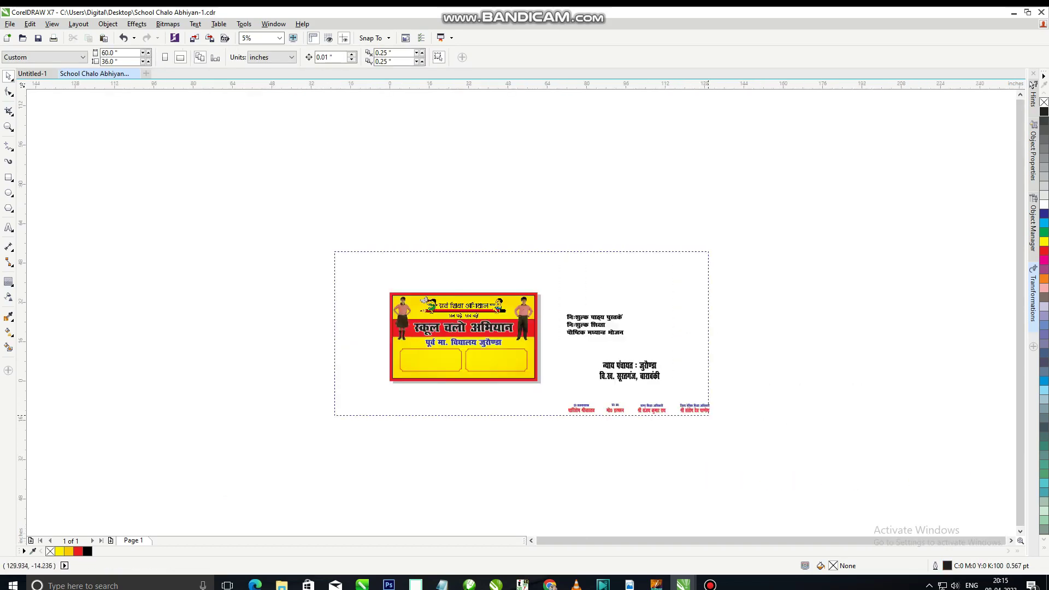
scroll(424, 300, "up", 2)
left_click(687, 294)
left_click_drag(687, 294, 258, 391)
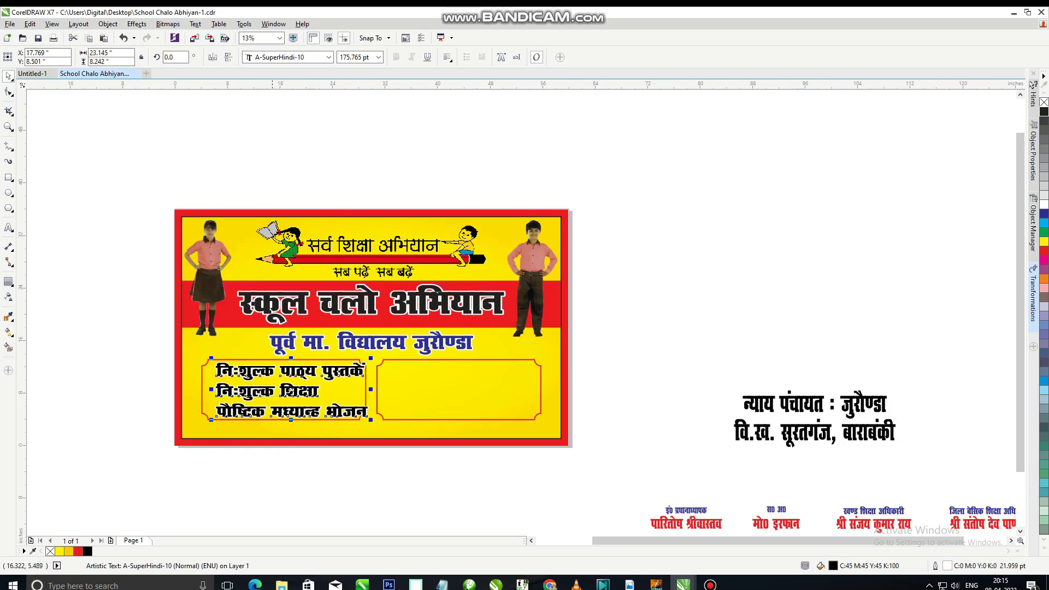
scroll(210, 430, "up", 2)
left_click_drag(614, 399, 598, 377)
scroll(598, 378, "down", 2)
scroll(599, 377, "up", 3)
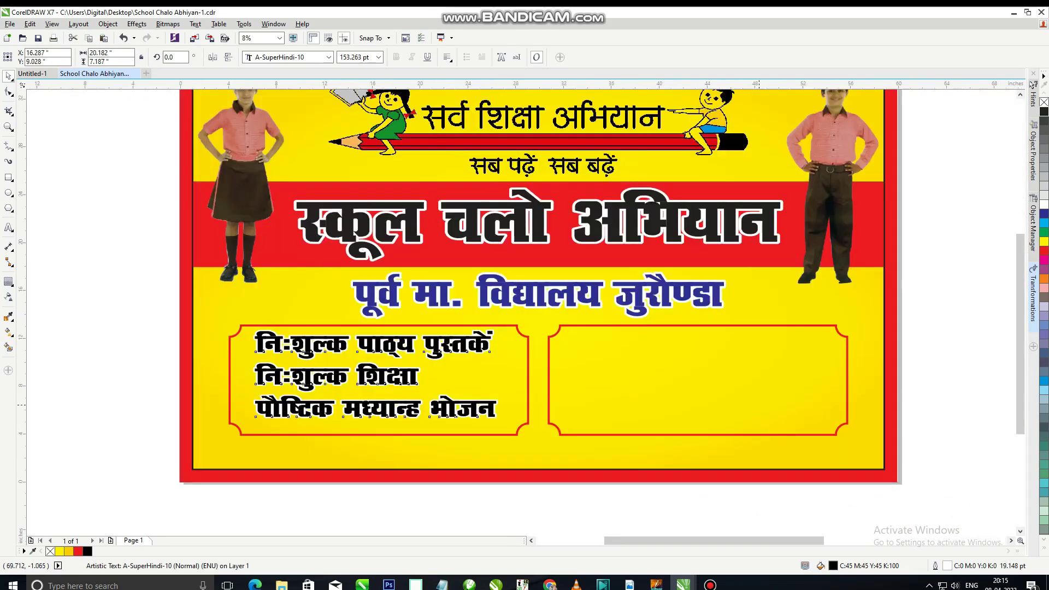
- Fill both notched frames with the pale yellow C0 M0 Y20 K0
key("Tab")
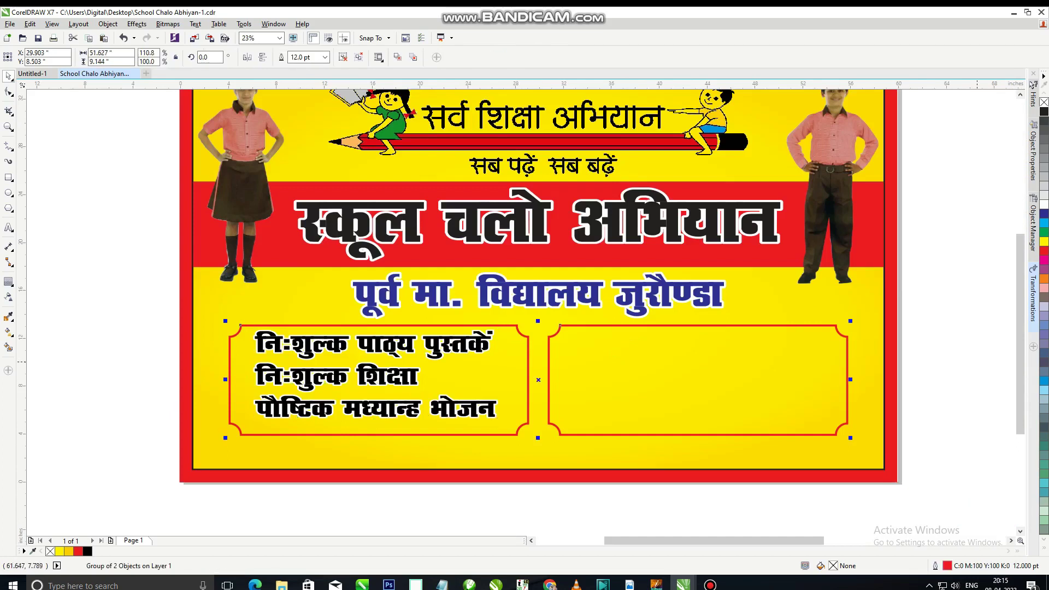
left_click(1033, 83)
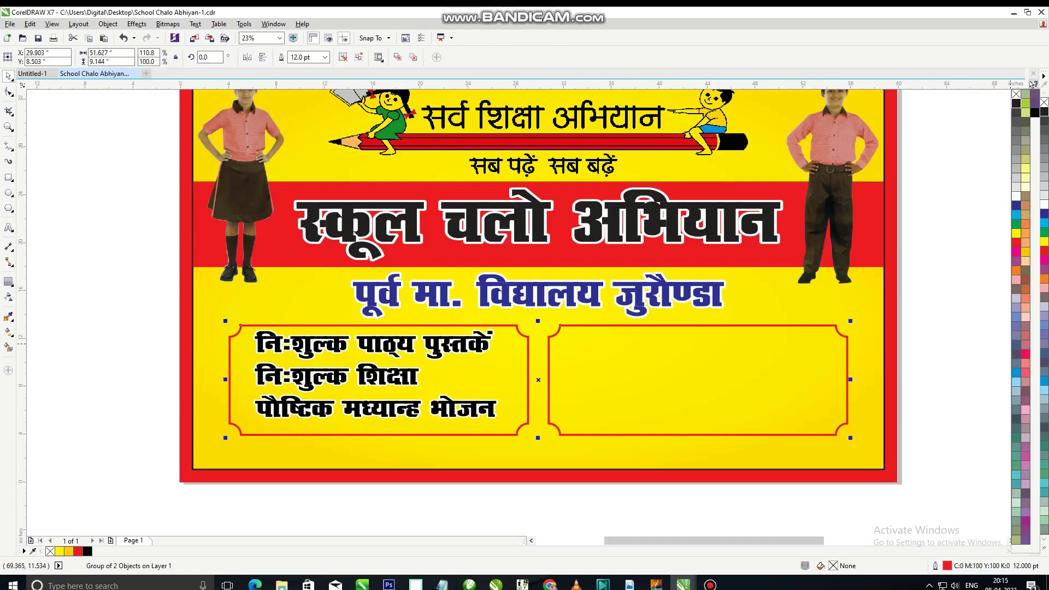
left_click(1026, 187)
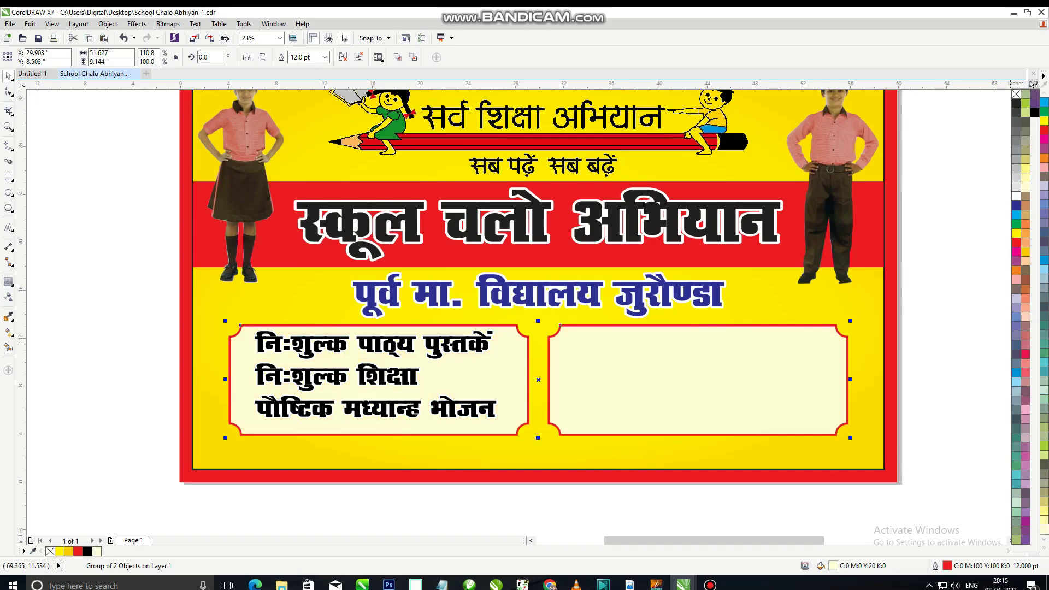
left_click(1033, 84)
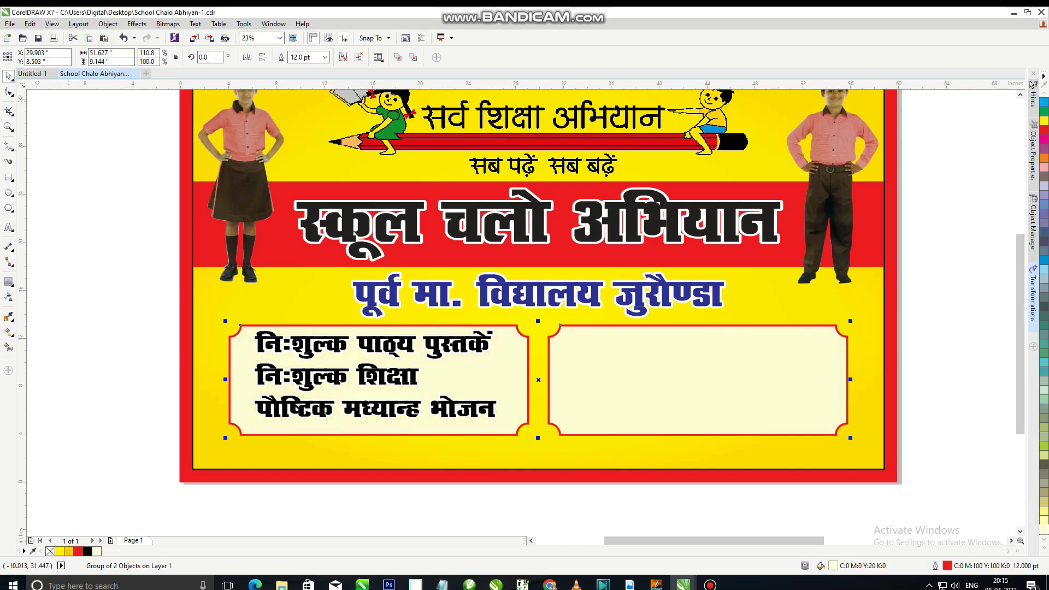
- Give both frames an elliptical fountain fill running from a white centre to pale yellow edges
left_click(8, 331)
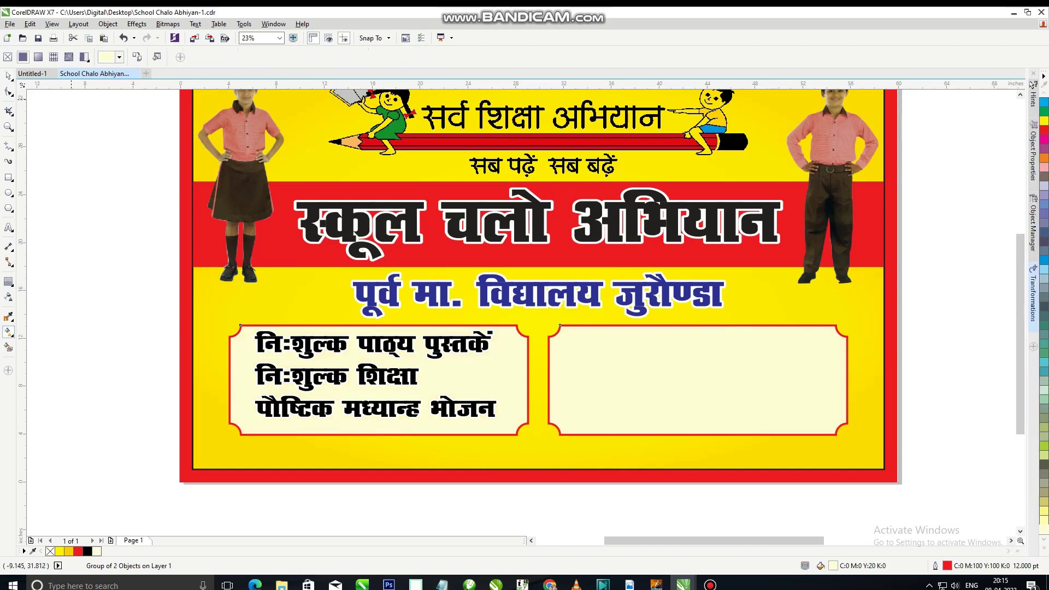
left_click(559, 326)
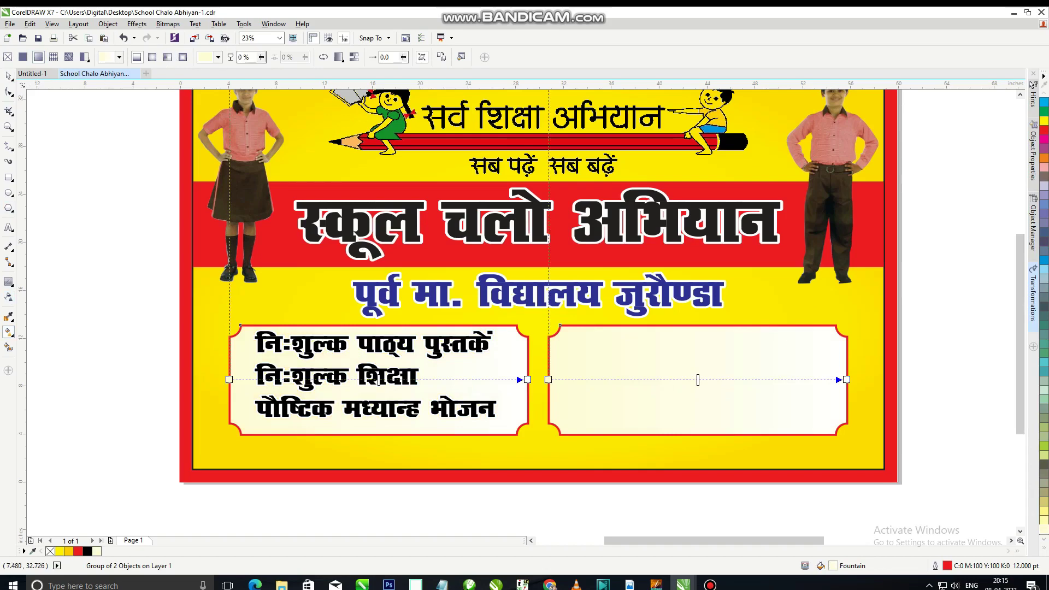
left_click(153, 57)
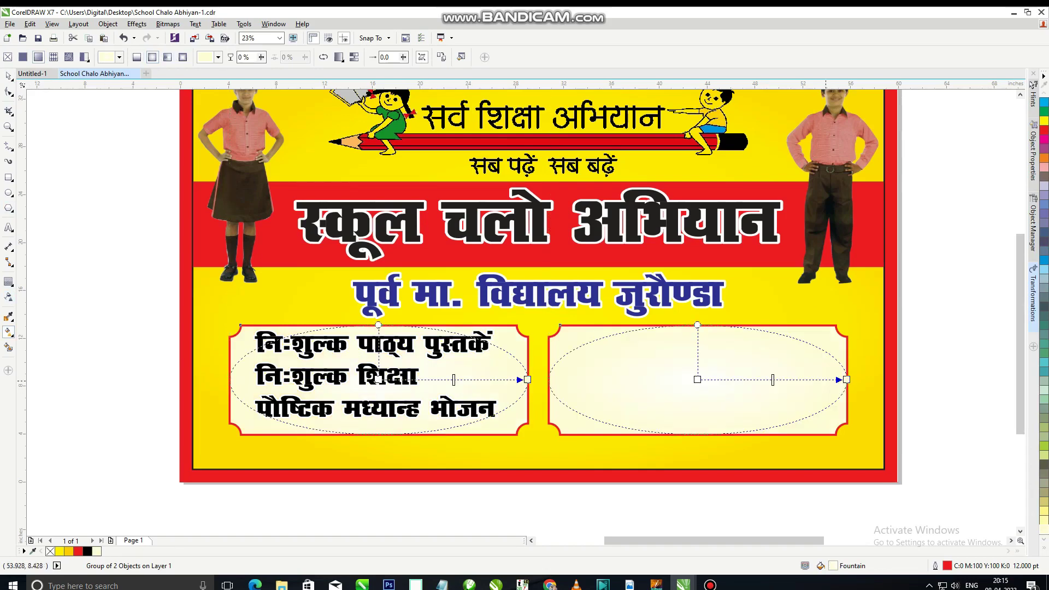
left_click(697, 379)
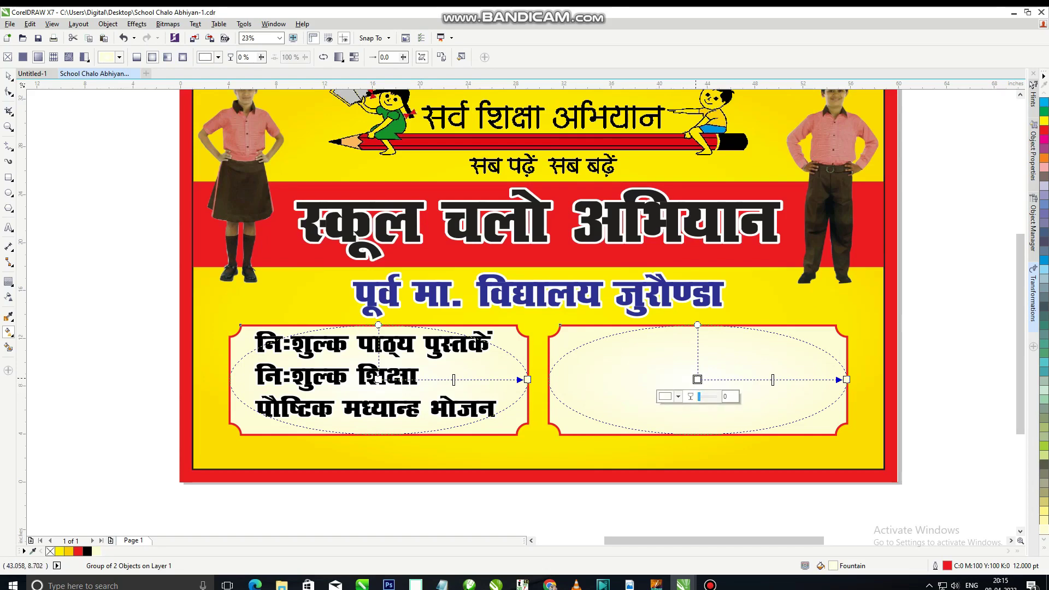
- Set the outer colour of the second frame's elliptical gradient to the amber of the document palette
left_click(527, 379)
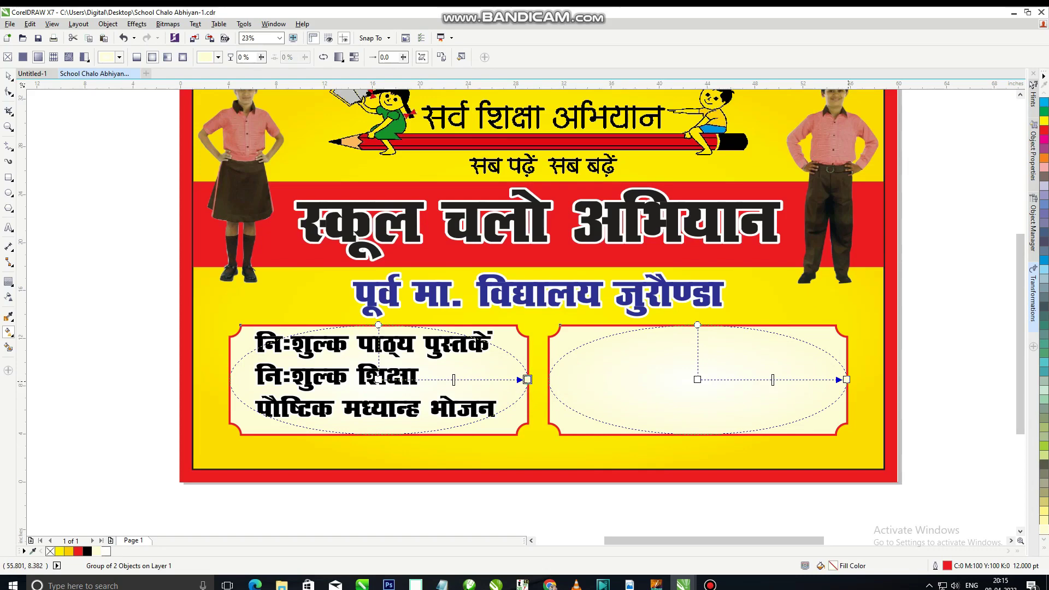
left_click(846, 380)
left_click(1044, 120)
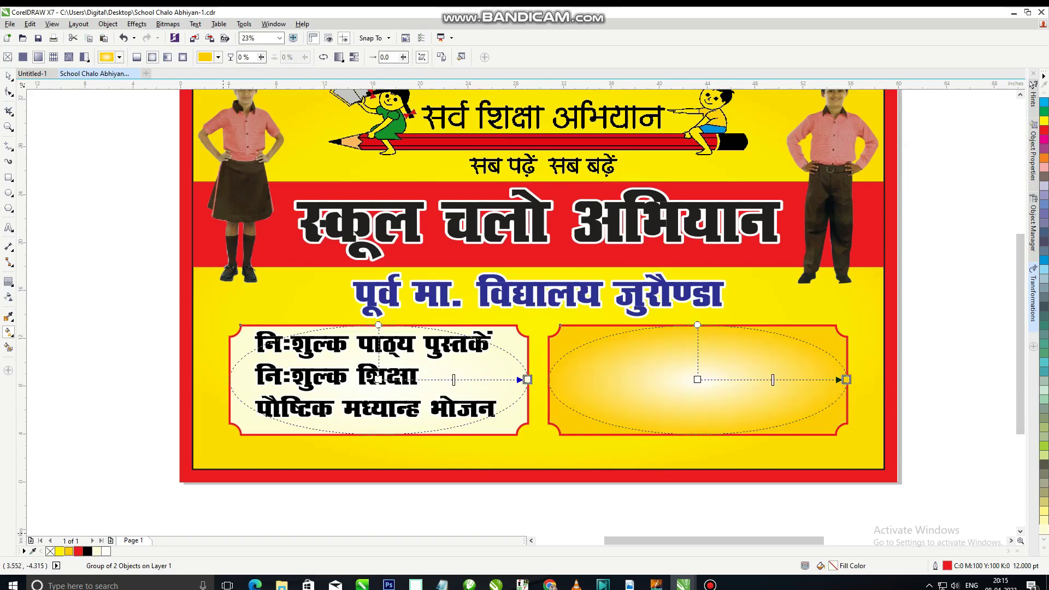
- Try yellow outer colours on both frame gradients and an amber centre on the second one, and undo these colour changes
left_click(59, 551)
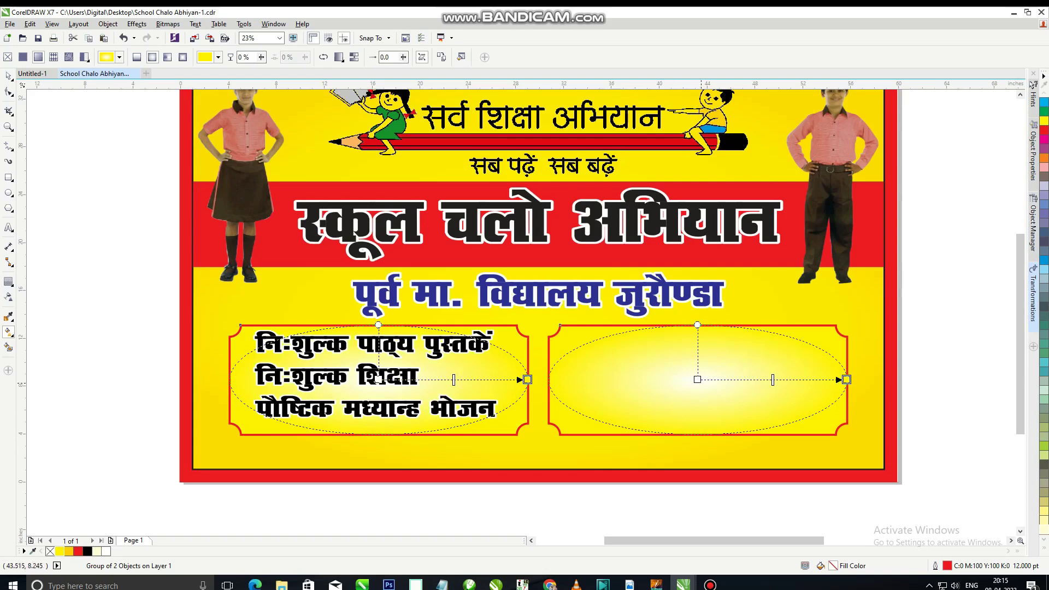
left_click(697, 379)
left_click(68, 550)
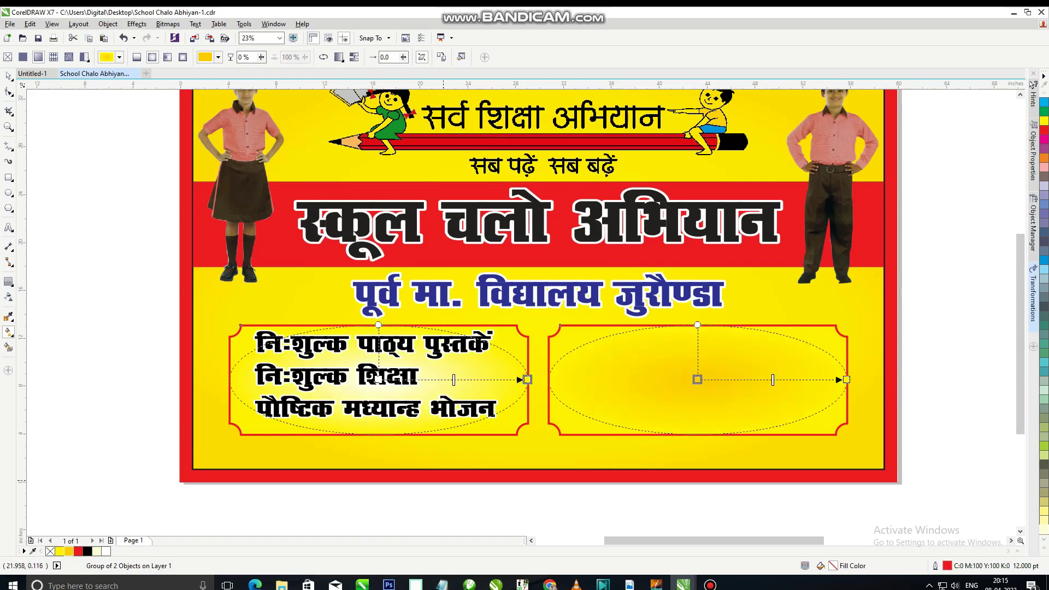
key("ctrl+z")
key("ctrl+z")
key("ctrl+z")
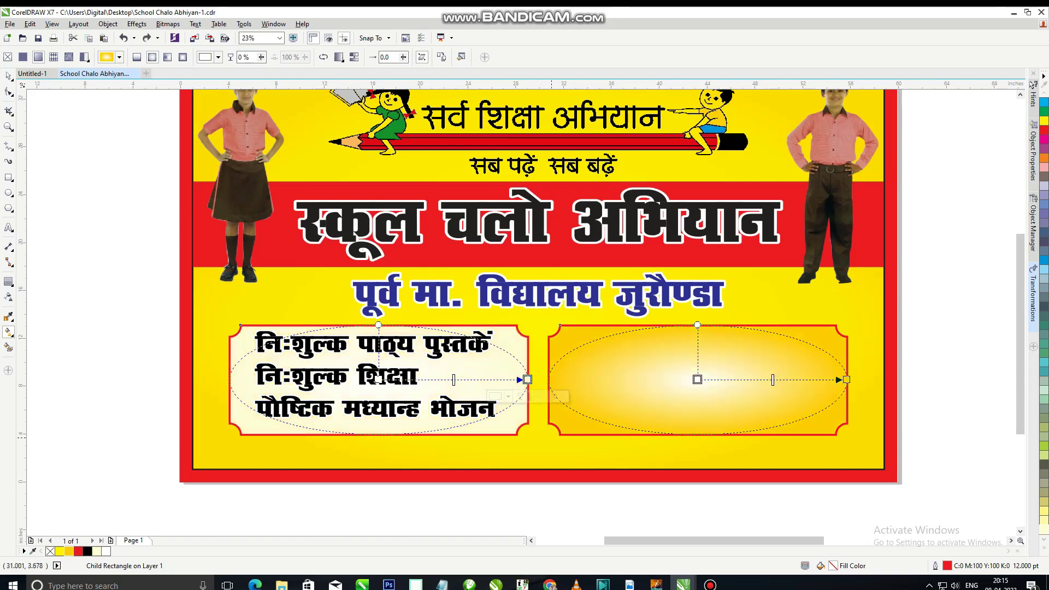
- Restore the pale yellow gradient on the second frame and fill the three-line benefits text in the first frame with red
key("space")
scroll(570, 441, "down", 2)
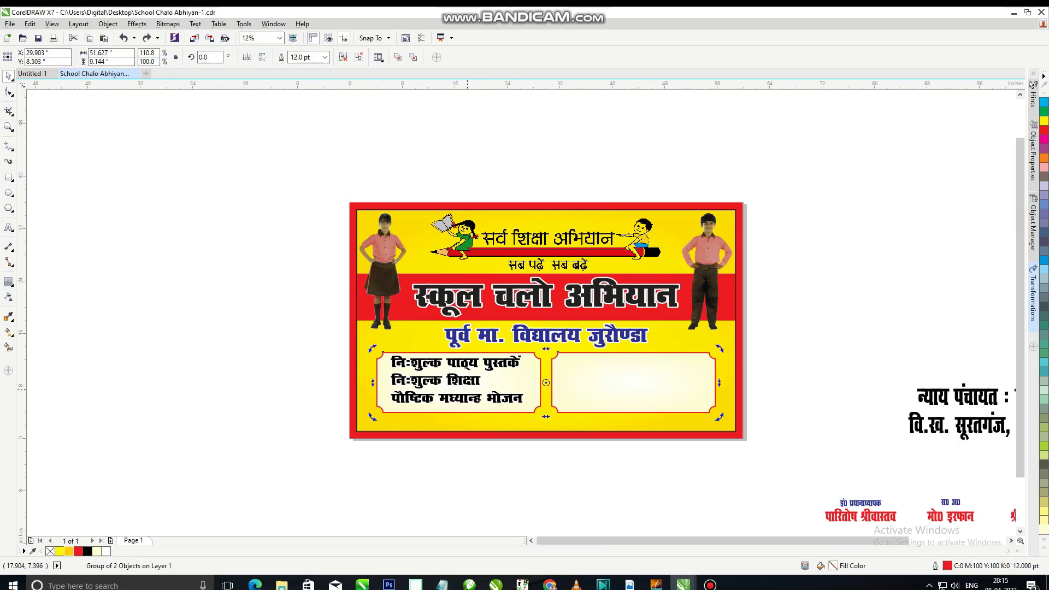
left_click(469, 383, "ctrl")
key("ctrl+shift+z")
key("ctrl+shift+z")
key("ctrl+shift+z")
key("ctrl+shift+z")
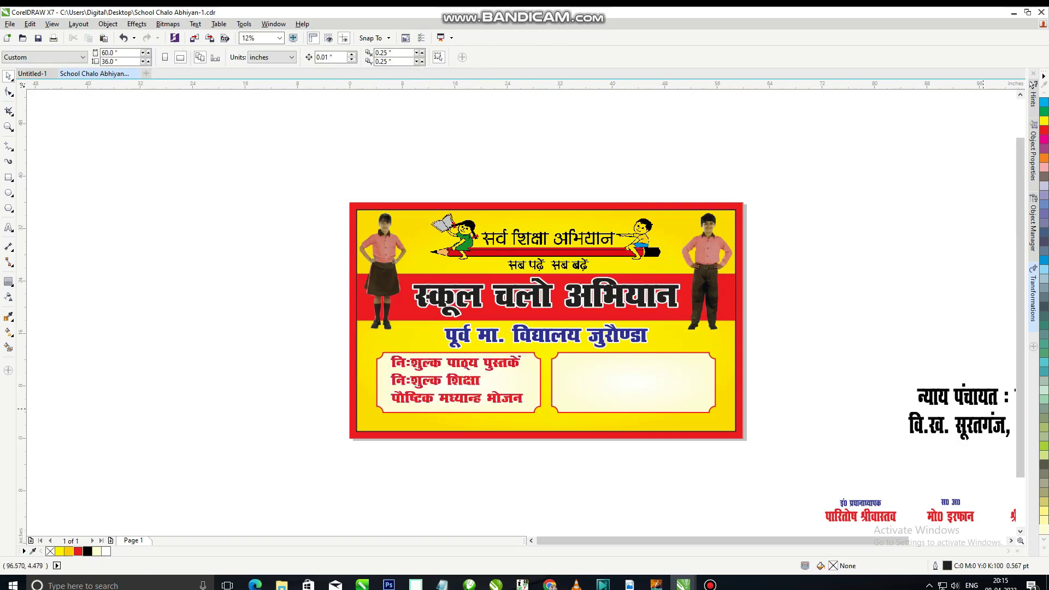
- Place the two-line panchayat and block text over the second frame and fill it with red
key("ctrl+z")
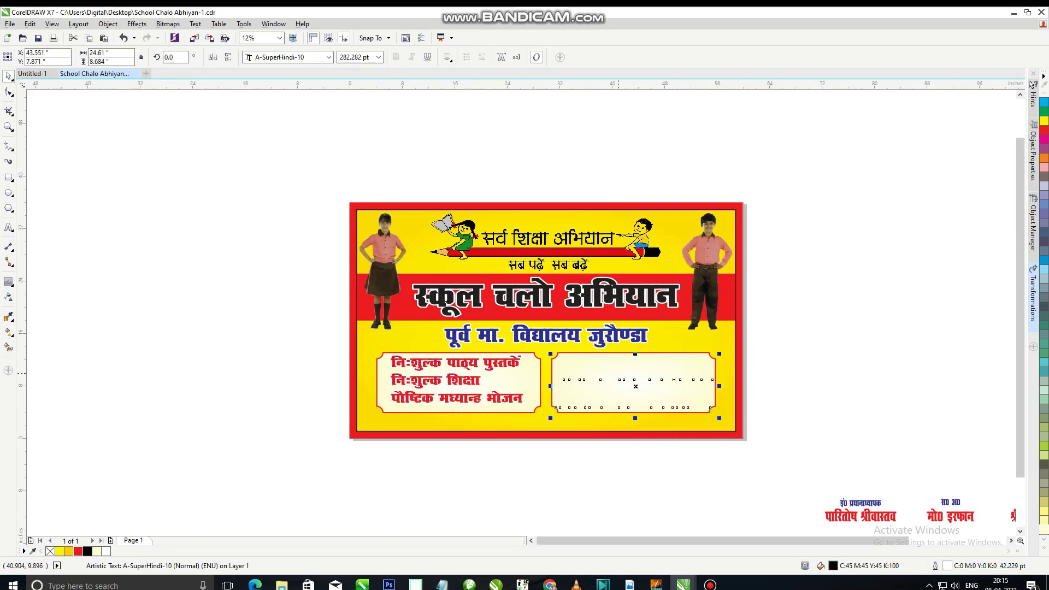
scroll(587, 491, "up", 2)
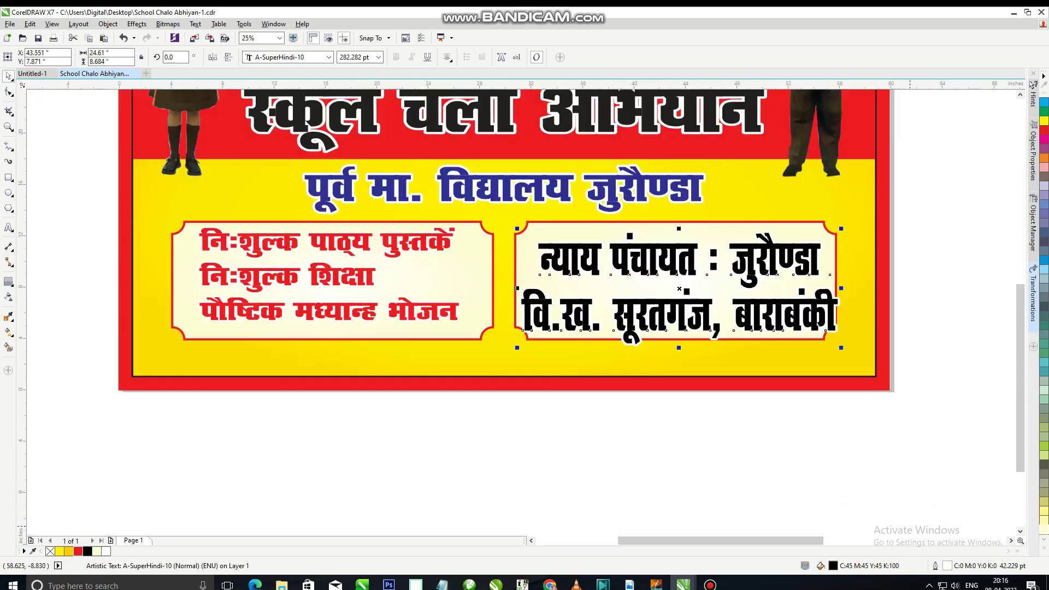
left_click(1043, 129)
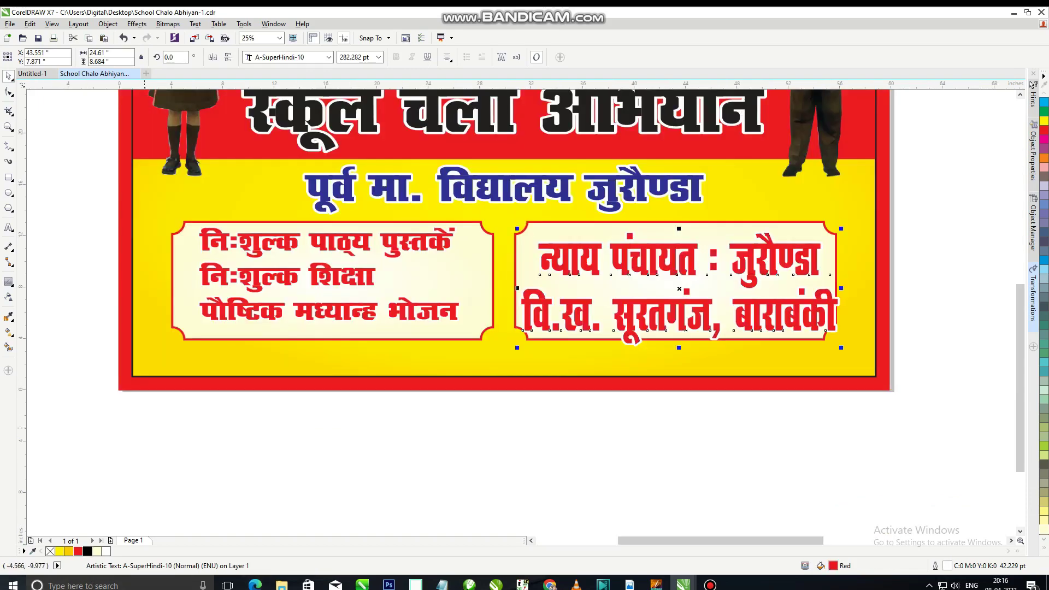
scroll(856, 389, "up", 2)
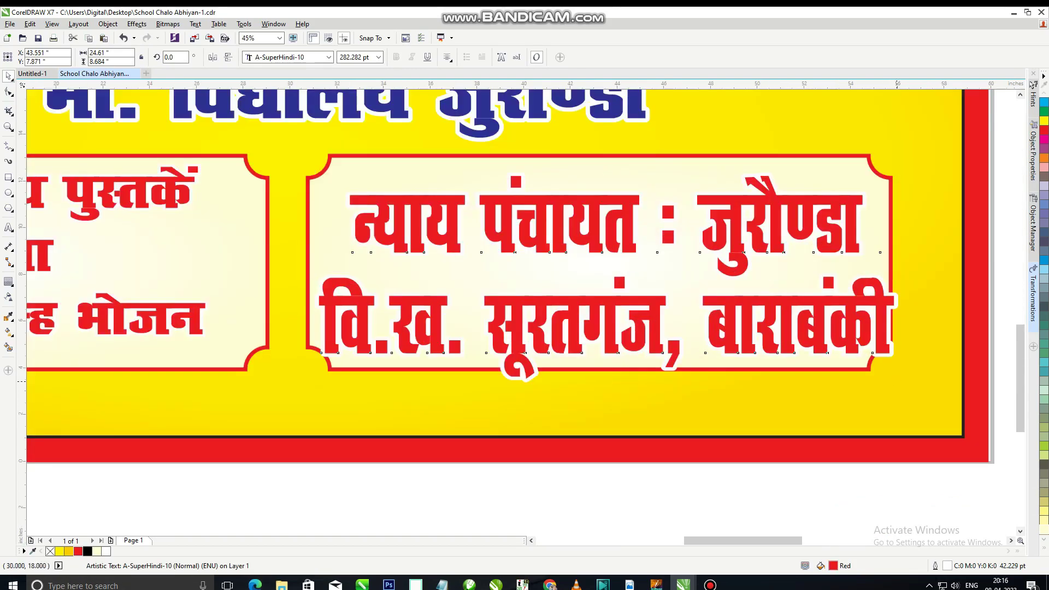
- Scale the panchayat text down to fit inside the second frame, centre it horizontally on the frame and widen it to about 23.2 inches
left_click_drag(894, 378, 838, 342)
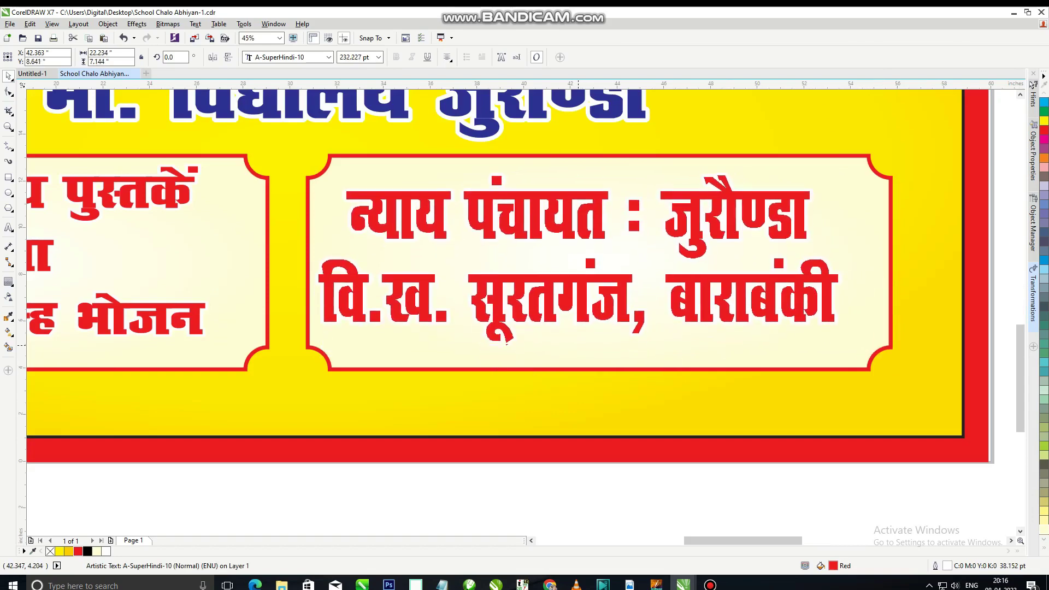
left_click(329, 156, "shift")
key("l")
key("ctrl+z")
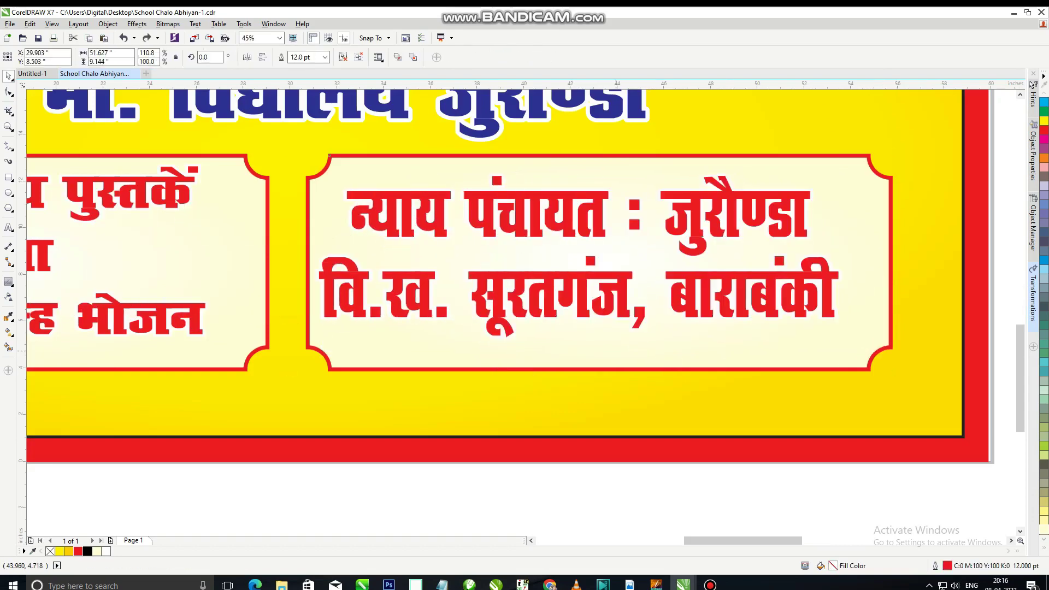
key("c")
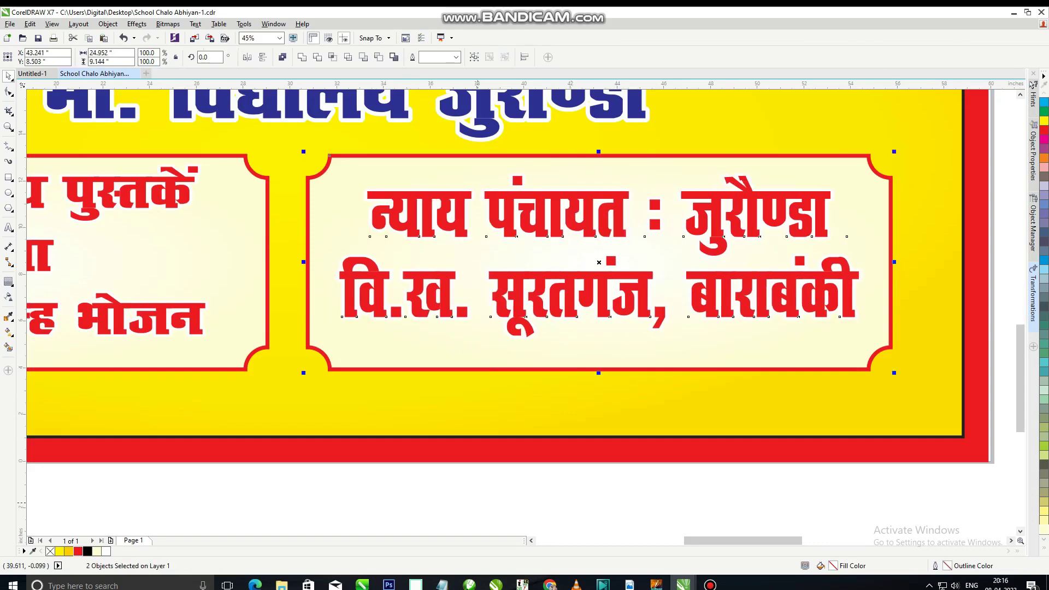
left_click(601, 295)
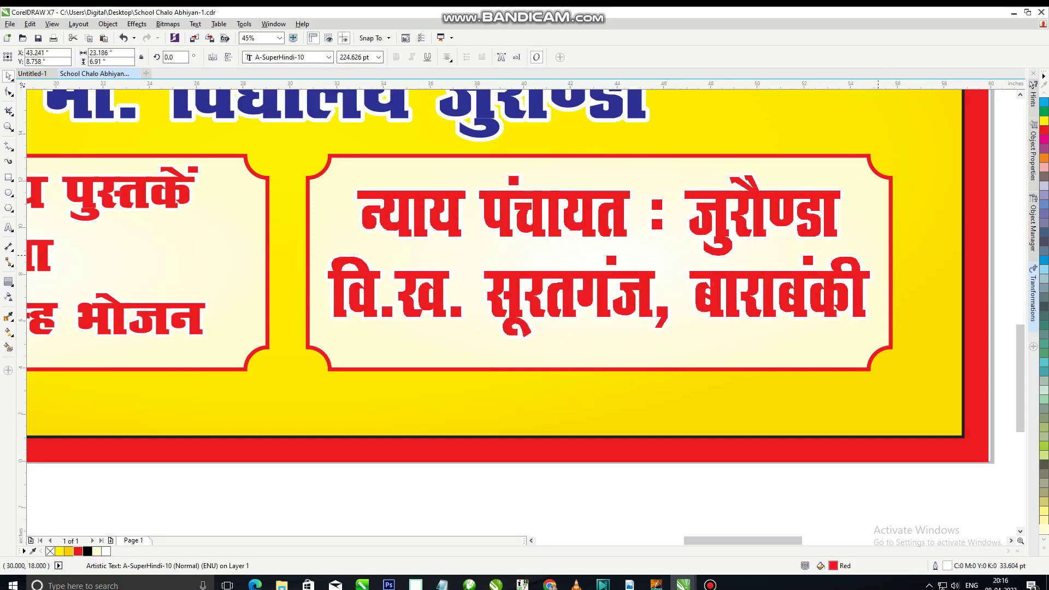
- Move the grouped row of officials' names and designations from the pasteboard onto the banner's lower edge
scroll(515, 308, "down", 5)
key("Escape")
scroll(524, 306, "down", 3)
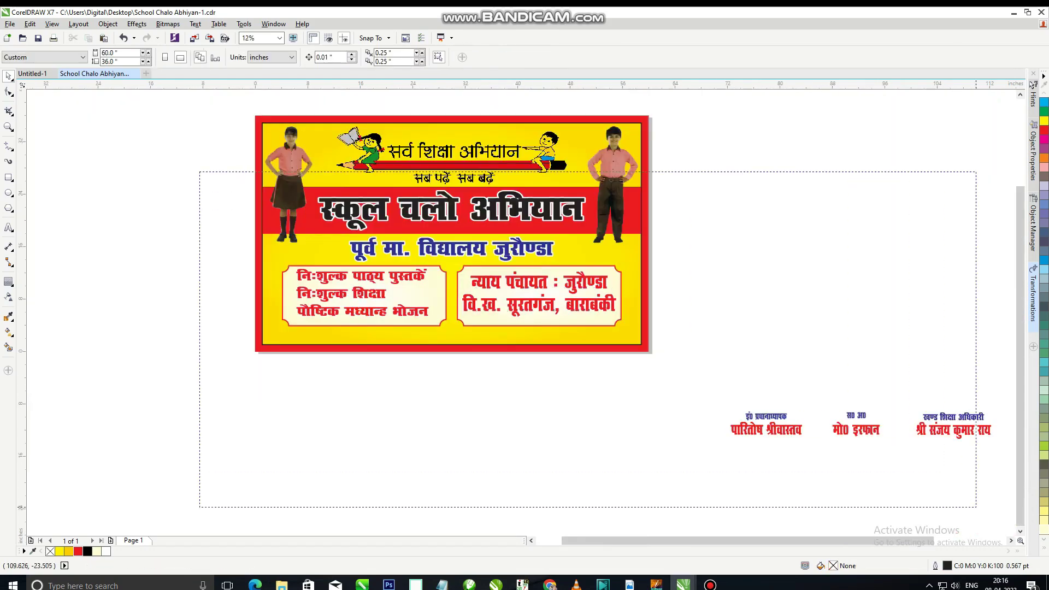
left_click(748, 500)
scroll(765, 317, "down", 2)
mouse_move(642, 483)
left_mouse_down()
mouse_move(976, 416)
mouse_move(676, 373)
left_mouse_up()
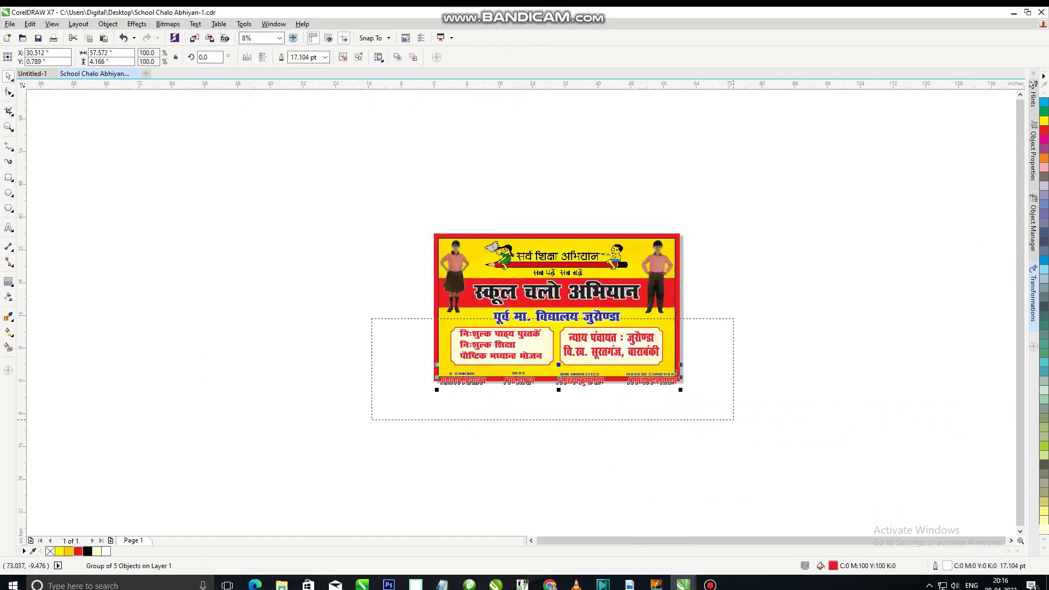
scroll(675, 373, "up", 3)
key("Escape")
scroll(597, 305, "down", 3)
scroll(415, 223, "up", 3)
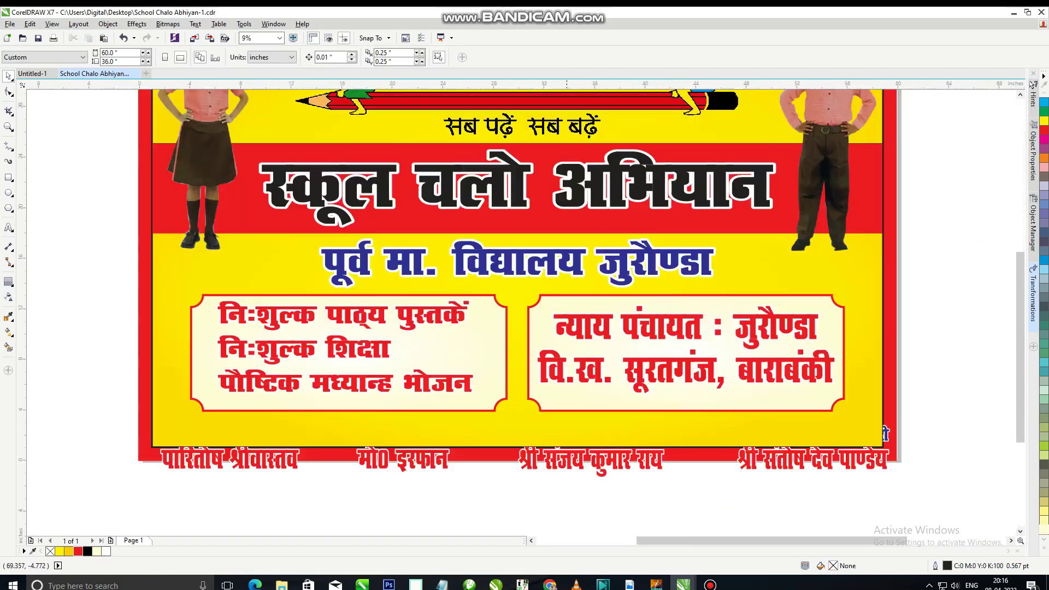
left_click(524, 449)
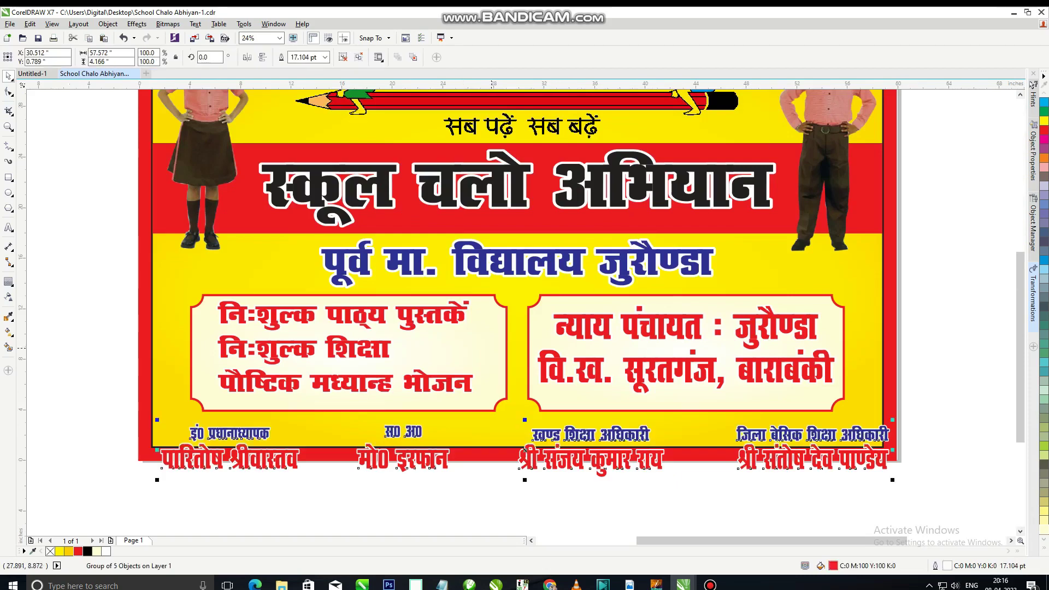
- Move the campaign logo up by about 0.3 inch
scroll(524, 449, "down", 3)
scroll(543, 287, "up", 4)
left_click(543, 288)
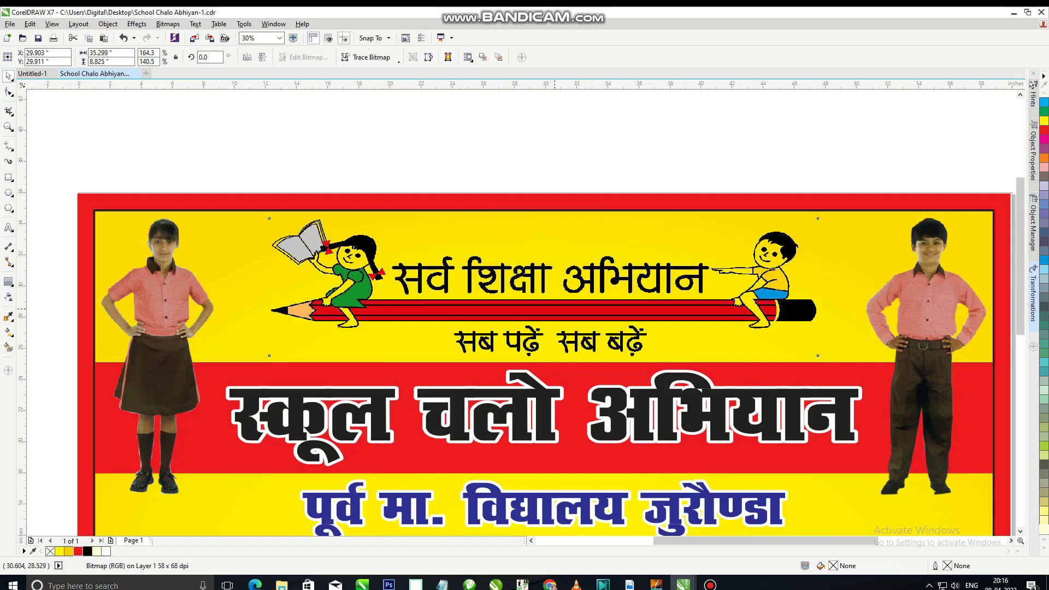
left_click_drag(543, 287, 543, 282)
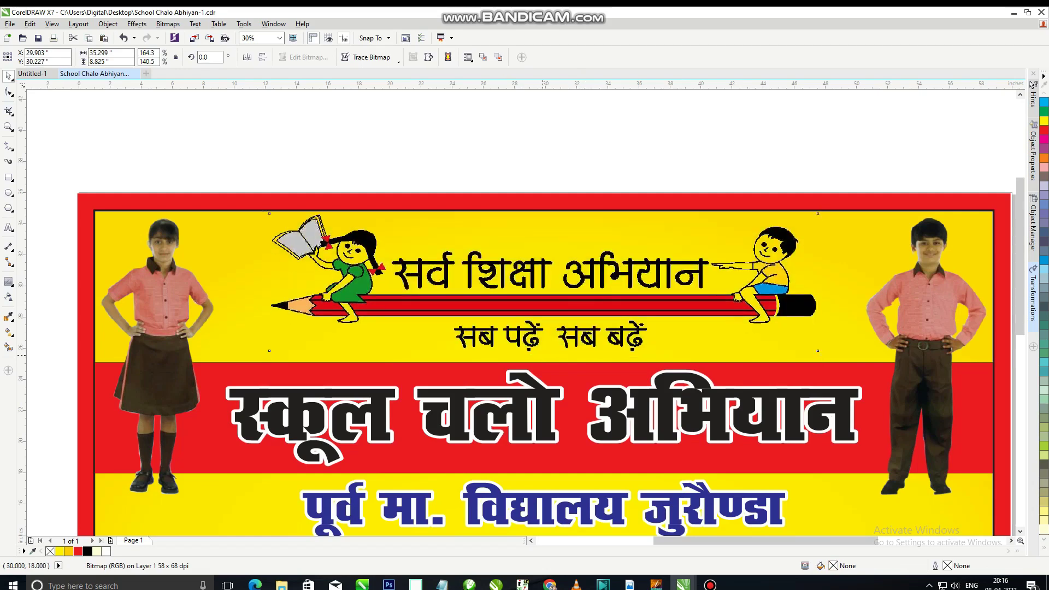
- Raise the title together with its red band towards the logo, and move the school name up beneath the band
left_click(547, 393)
left_click(557, 377, "shift")
left_click_drag(557, 393, 558, 371)
scroll(583, 325, "down", 3)
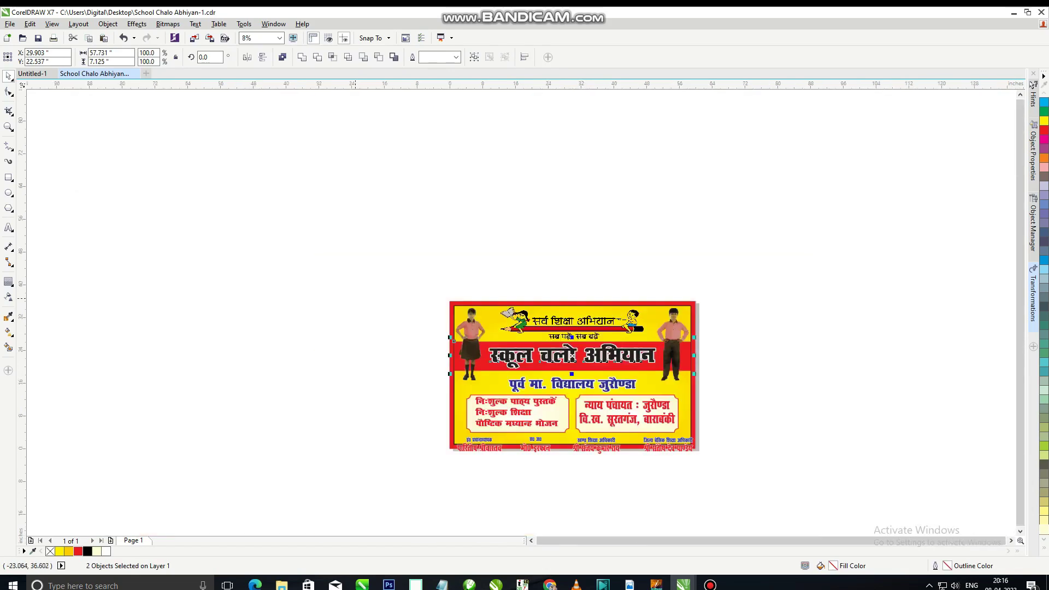
scroll(630, 310, "up", 2)
left_click(630, 310)
left_click_drag(628, 323, 628, 309)
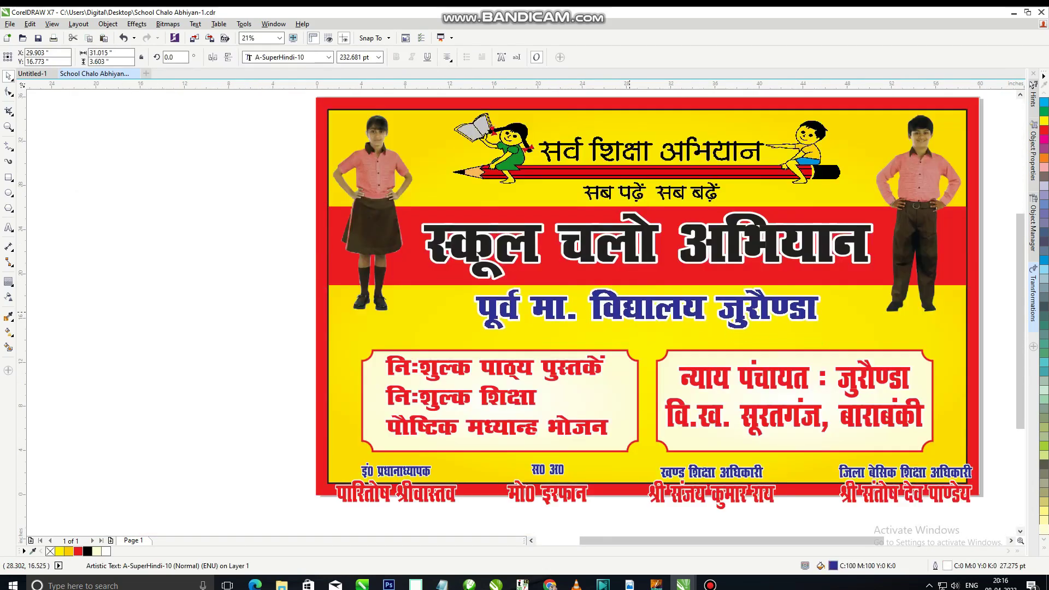
- Shorten both notched frames to about 8.2 inches high by raising their lower edges
left_click(604, 359)
left_click(498, 400)
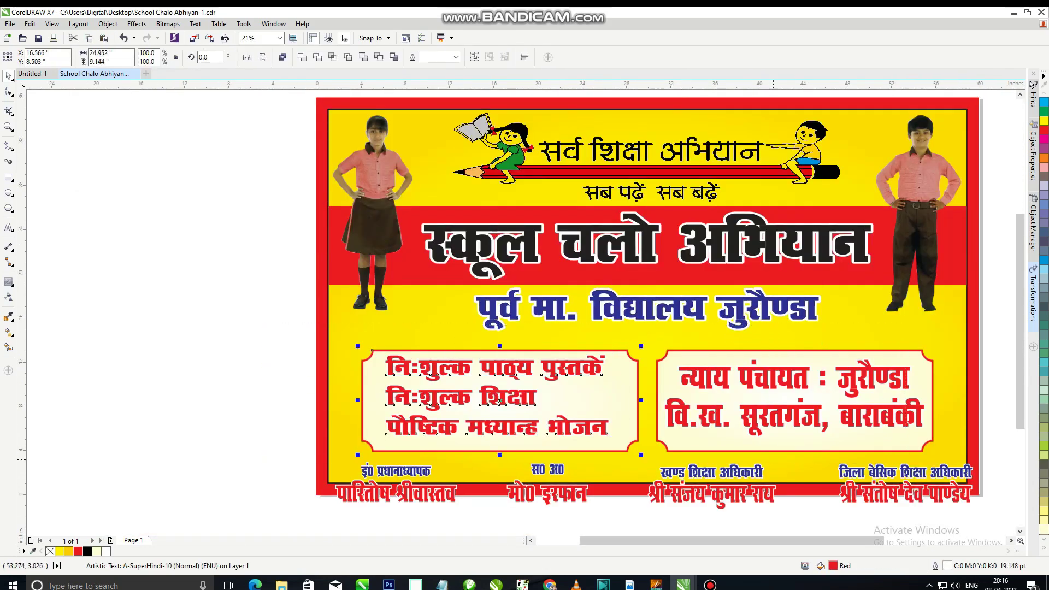
left_click_drag(499, 455, 499, 444)
left_click(724, 450)
key("ctrl+r")
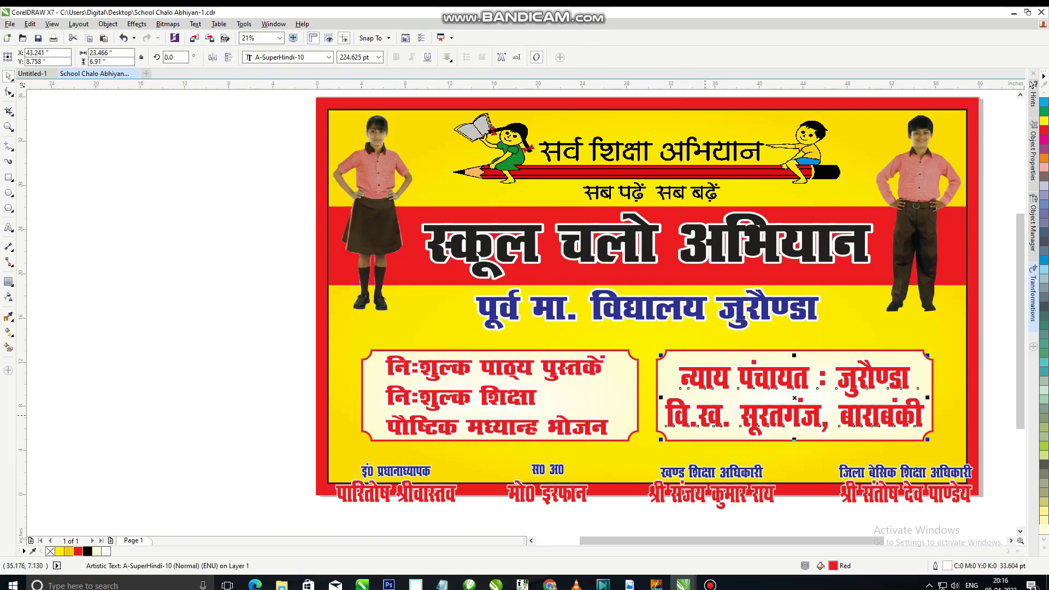
- Centre the panchayat text vertically in its frame, and raise both frames, grouped with their texts, closer to the school name
left_click(774, 413, "shift")
left_click_drag(187, 315, 715, 376)
key("ctrl+g")
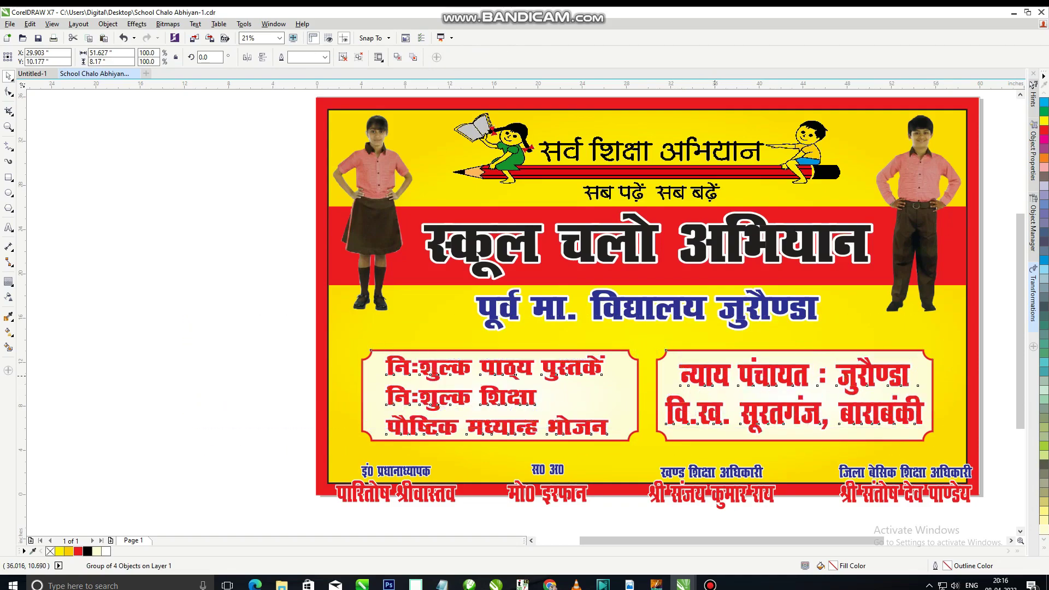
- Move the officials' row up into the yellow area between the frames and the banner's lower border
scroll(715, 376, "down", 2)
scroll(207, 410, "up", 1)
left_click_drag(206, 411, 828, 334)
left_click_drag(698, 357, 698, 353)
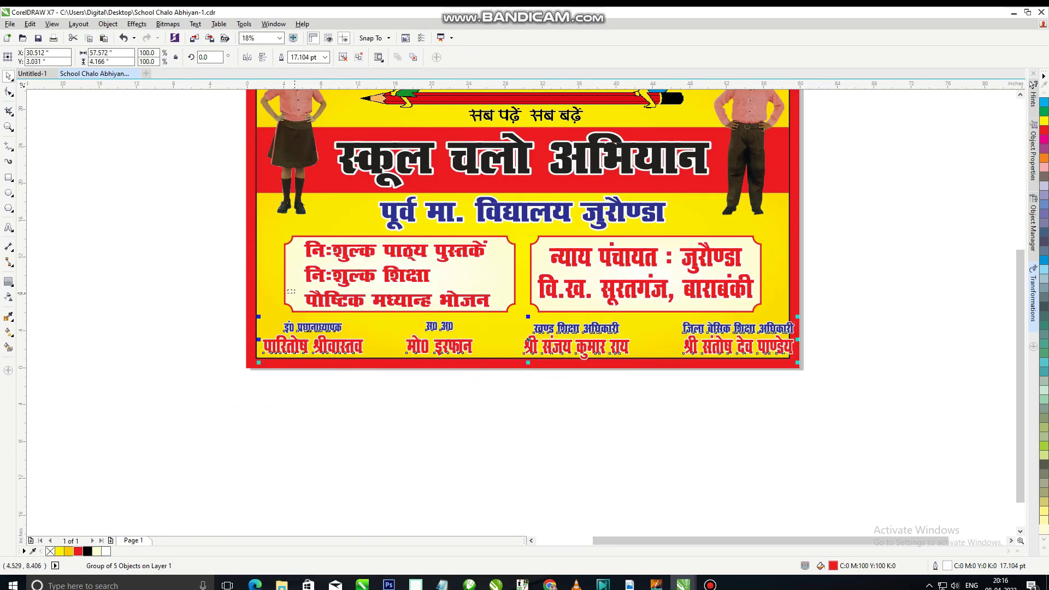
- Narrow the officials' row to about 54.4 inches and centre it horizontally within the banner's border
scroll(377, 231, "up", 2)
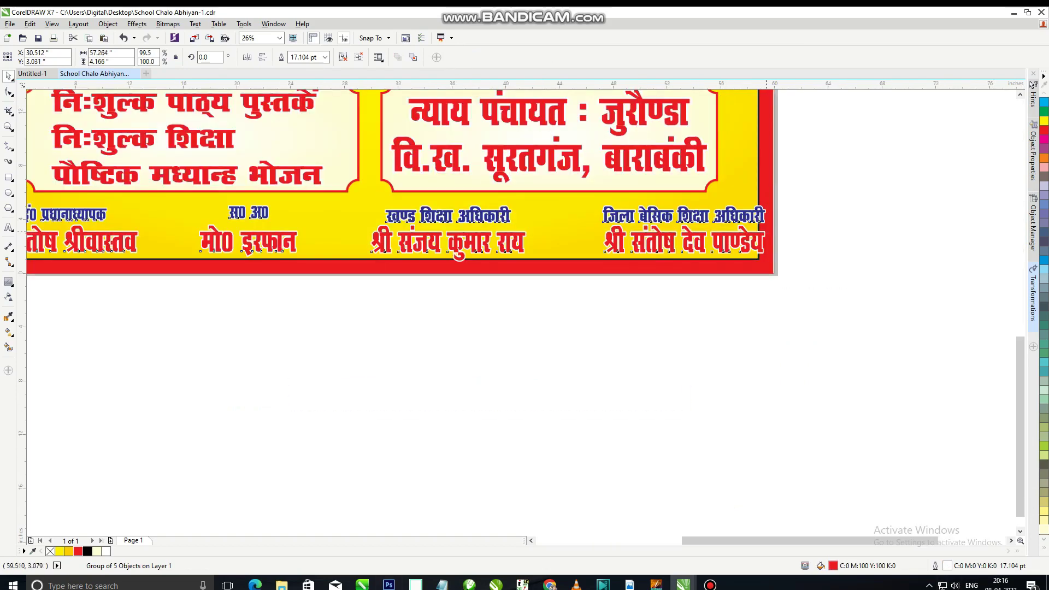
key("ctrl+z")
key("ctrl+z")
key("ctrl+z")
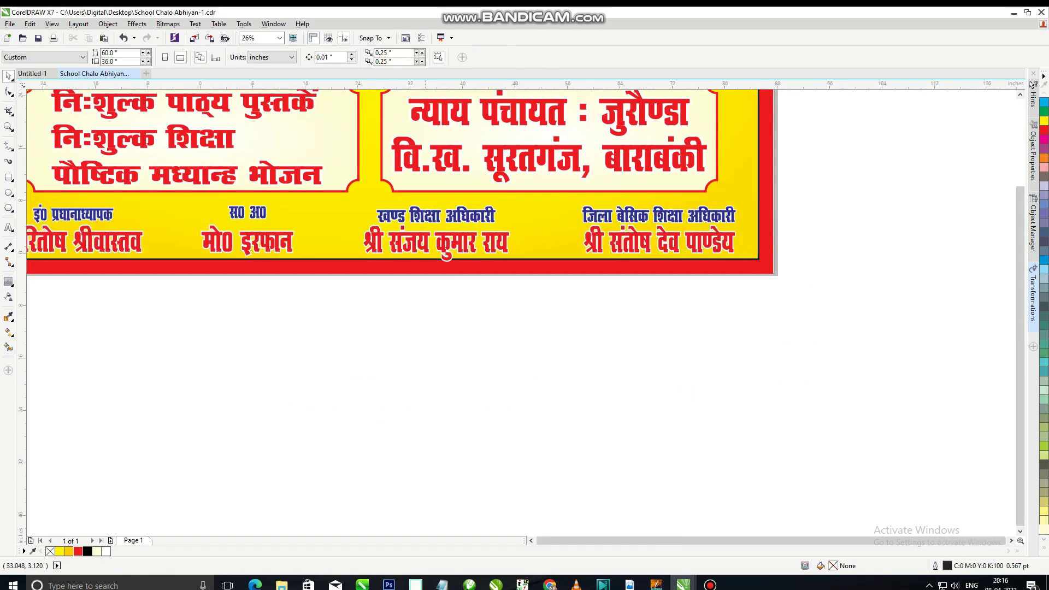
scroll(670, 327, "down", 2)
scroll(670, 327, "up", 3)
left_click(669, 327)
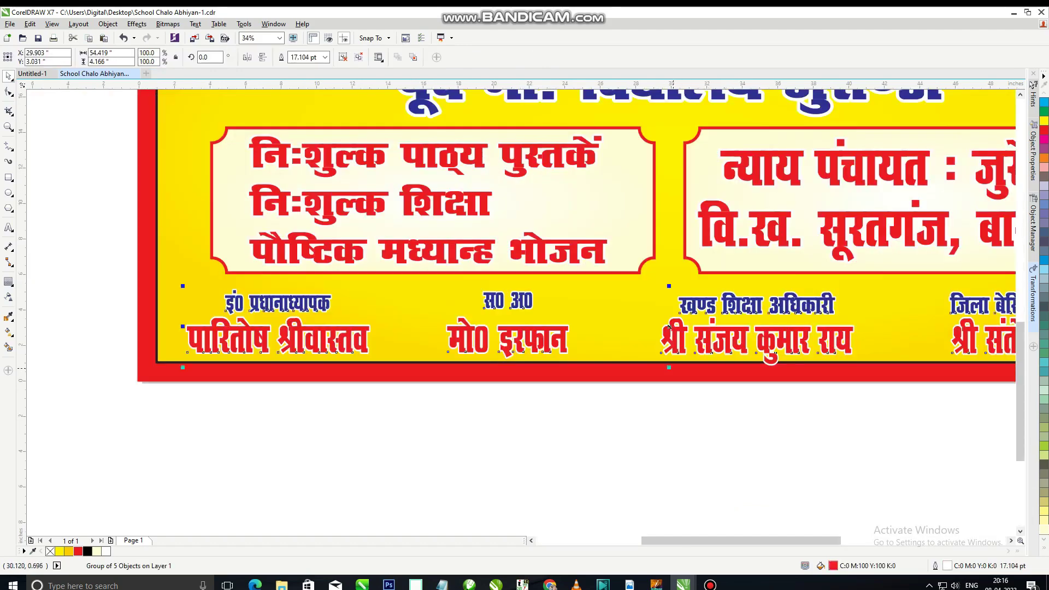
- Raise the red officials' names closer beneath their blue designations
key("ctrl+z")
key("ctrl+z")
key("ctrl+z")
key("ctrl+z")
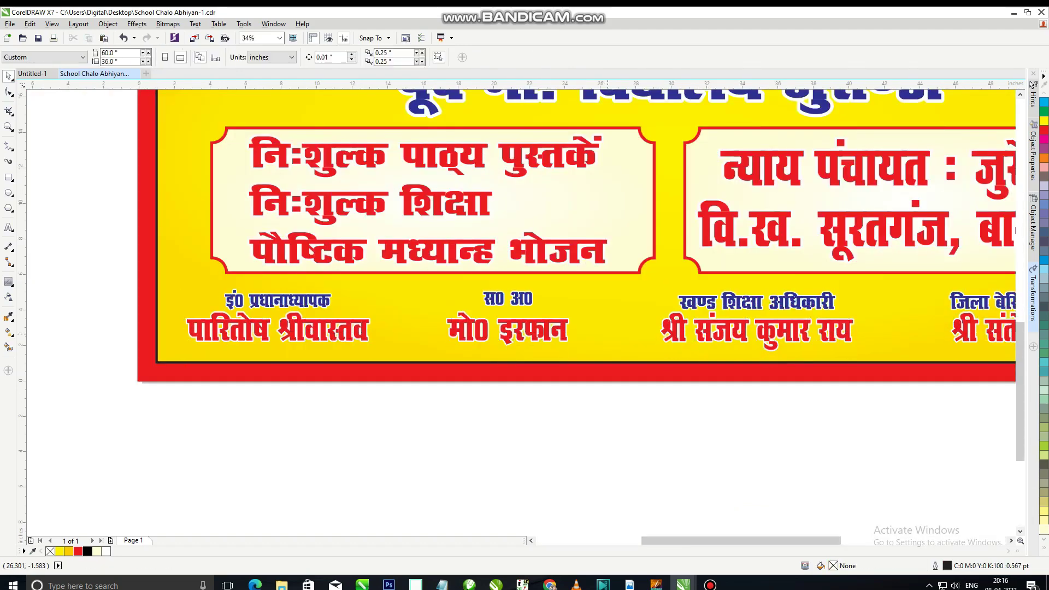
- Fit the whole page in view and preview the finished banner full-screen
scroll(606, 409, "down", 3)
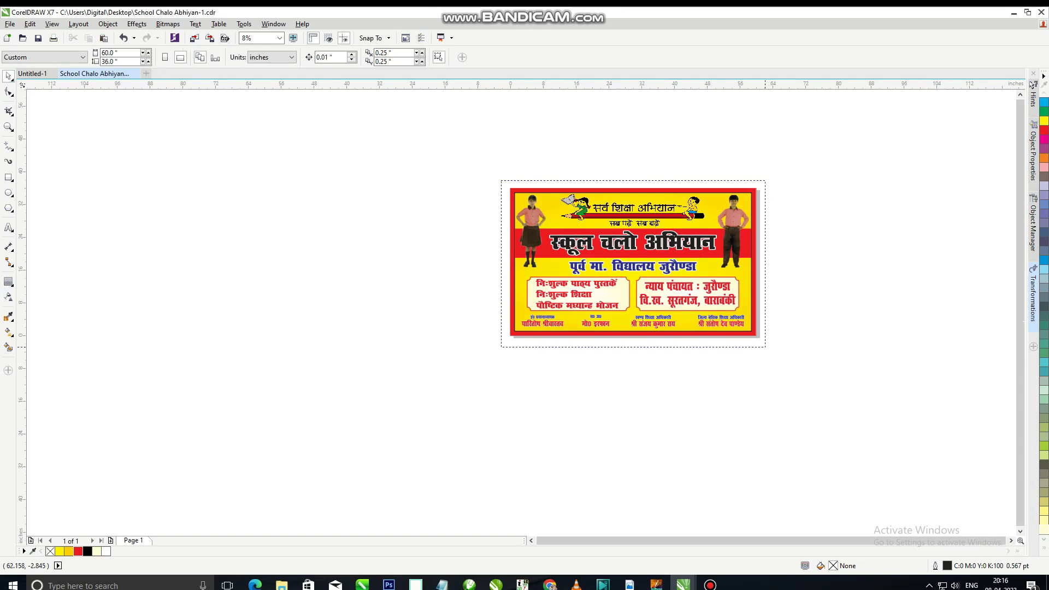
key("shift+F4")
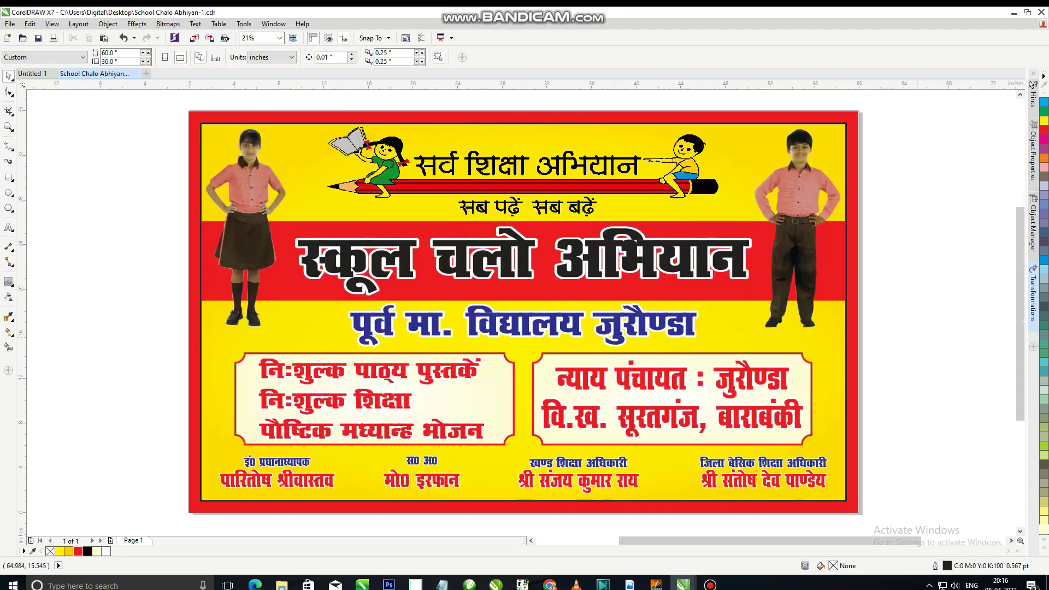
key("F9")
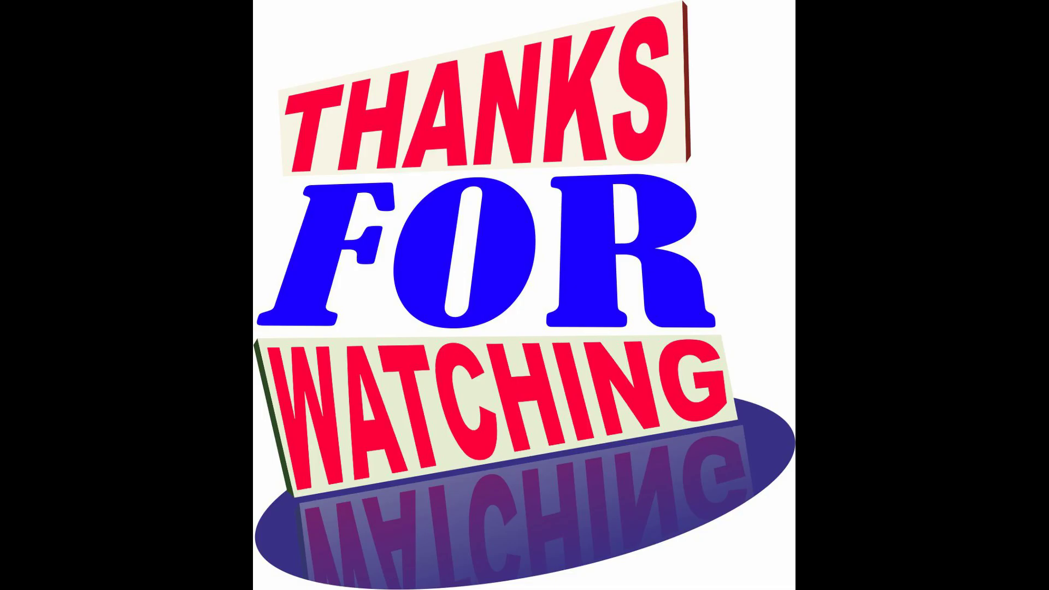